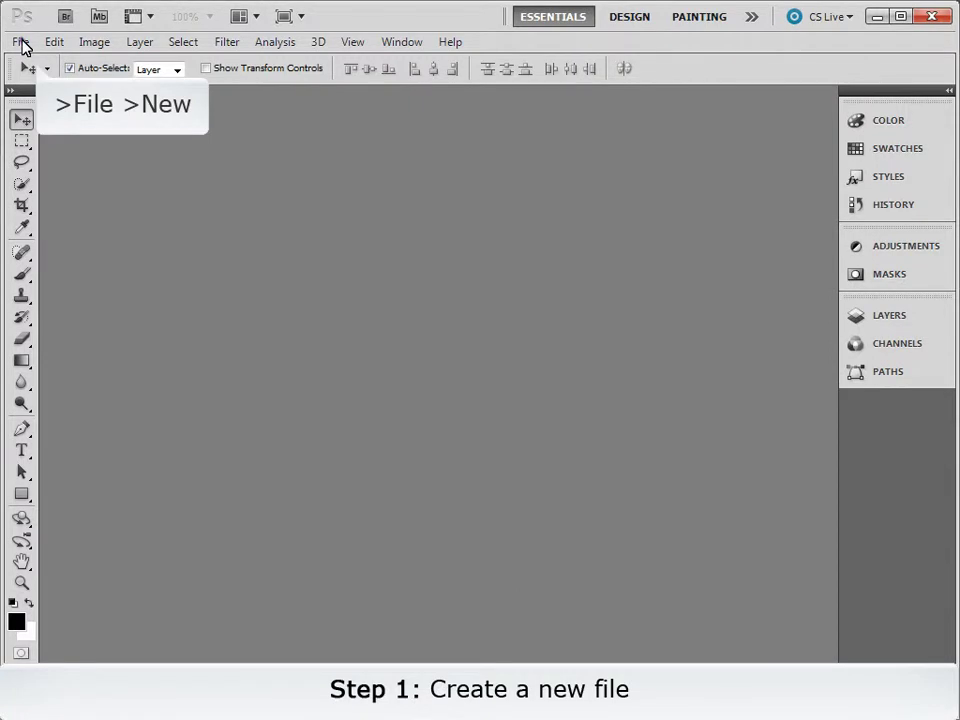
- Create a transparent 3200 × 3200 px, 150 ppi, 8-bit RGB document
click(20, 41)
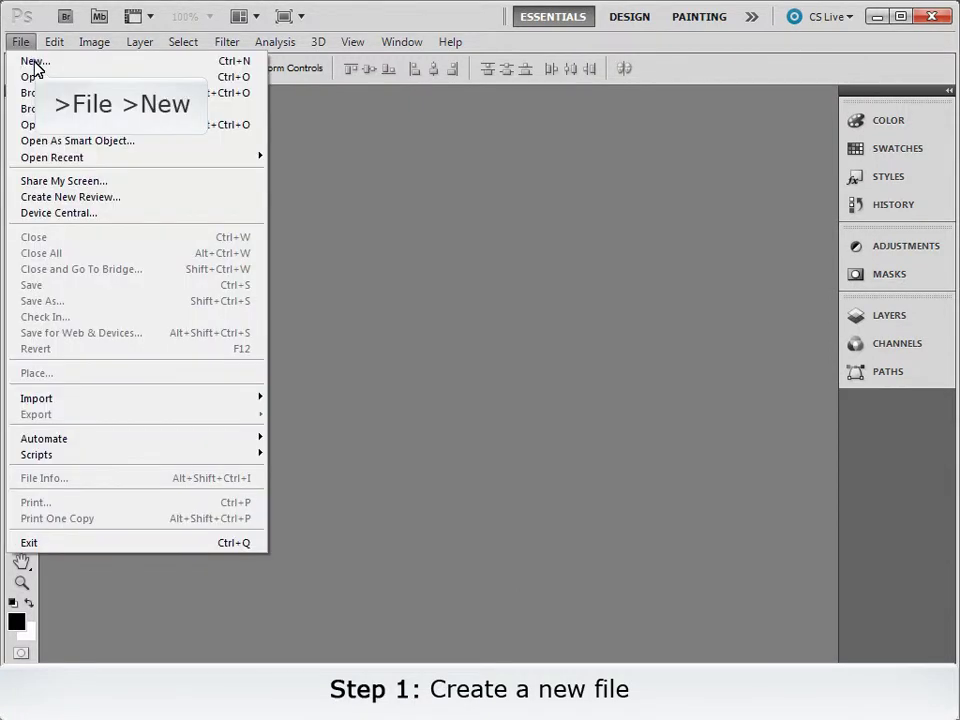
click(35, 60)
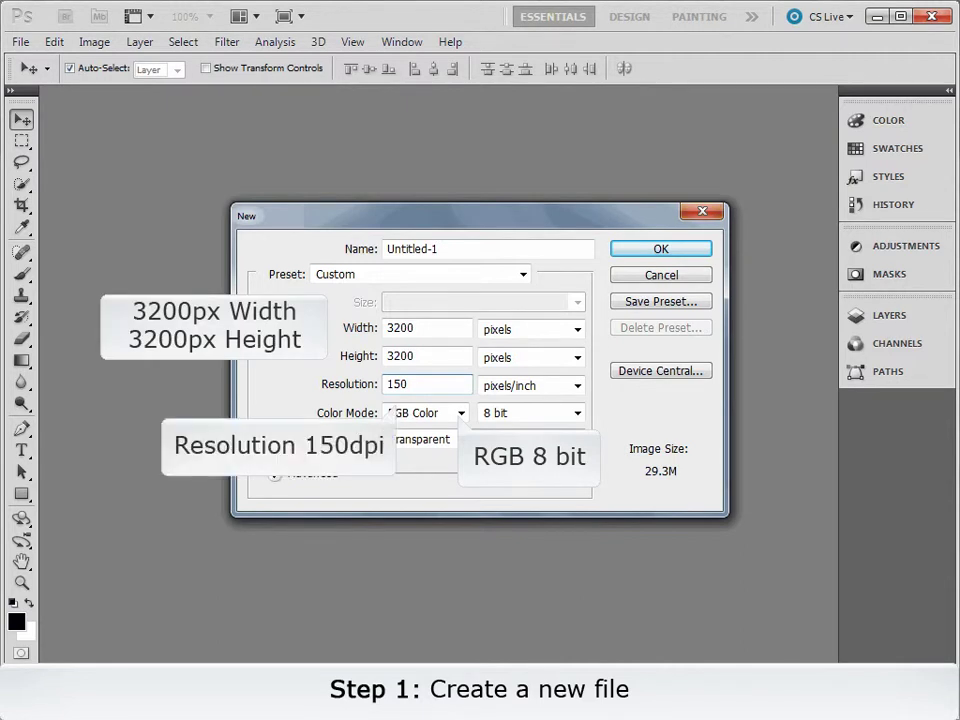
click(660, 250)
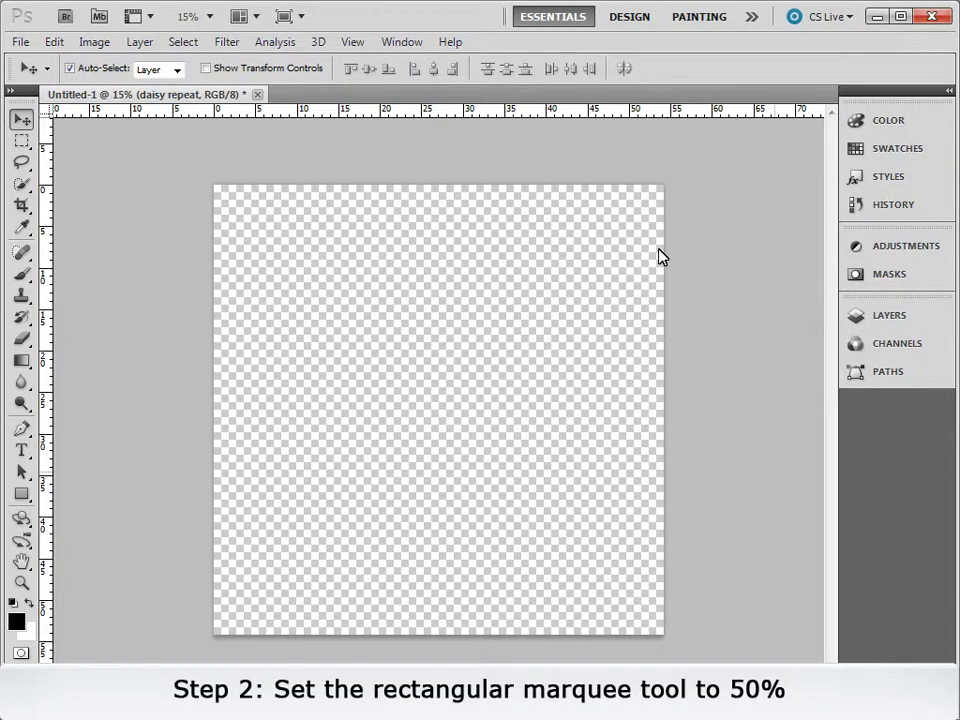
- Set the Rectangular Marquee to Fixed Size 50% × 50% and place a selection on the canvas
click(22, 142)
click(393, 70)
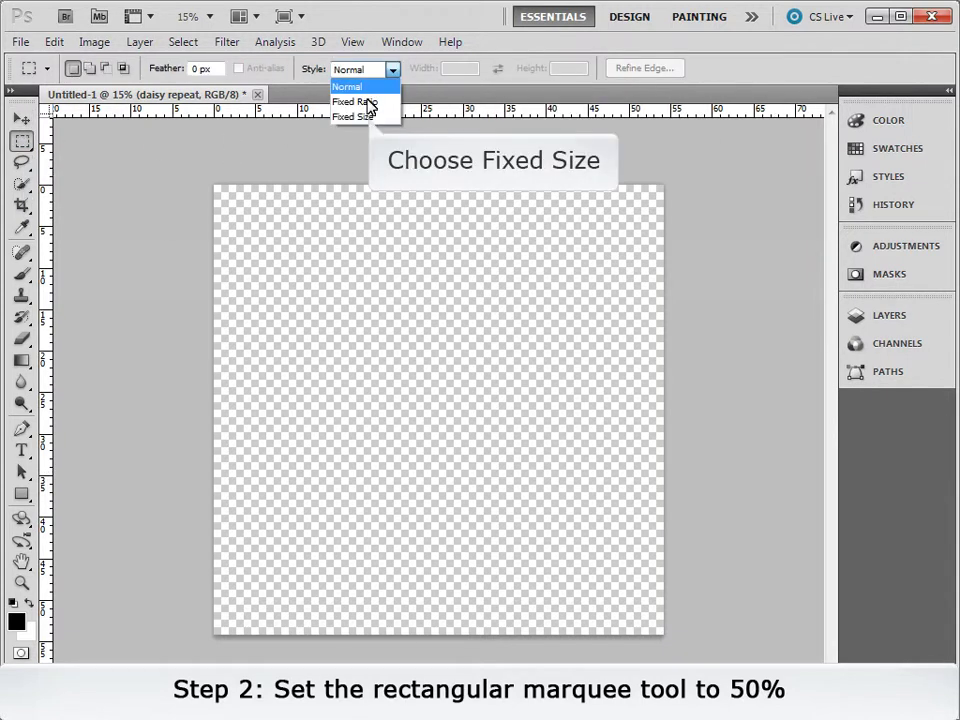
click(366, 119)
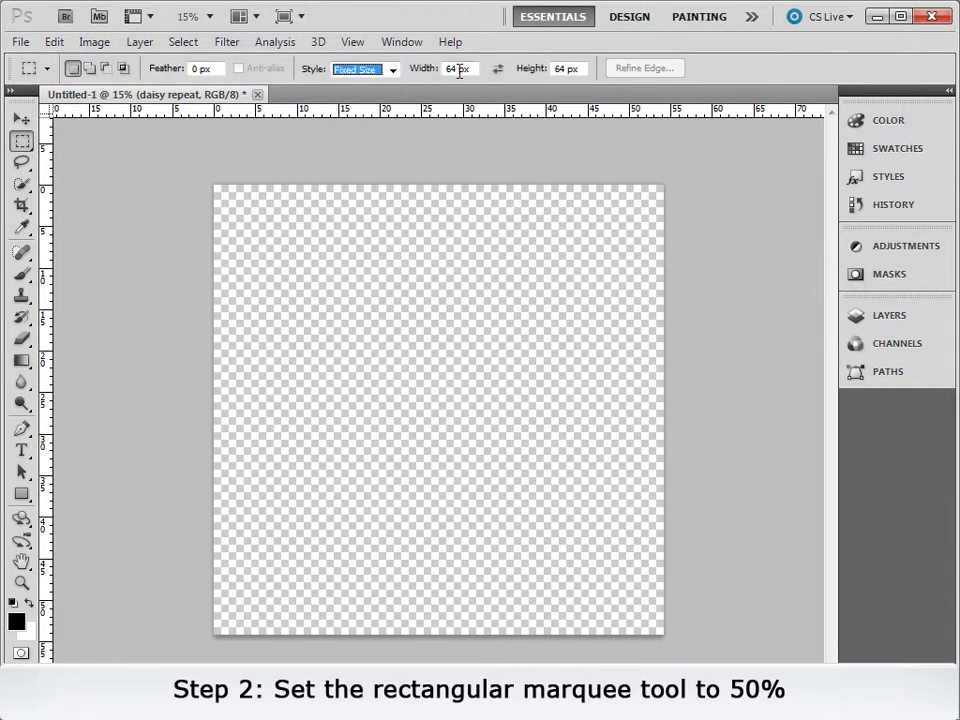
double_click(459, 70)
text(50%)
double_click(583, 68)
text(50%)
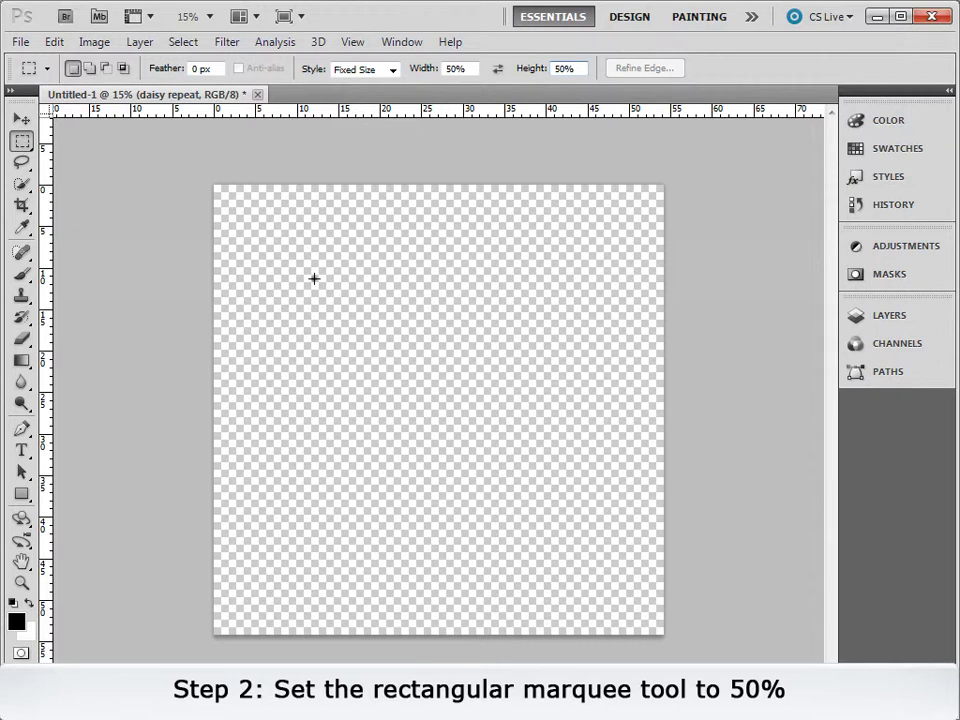
click(314, 279)
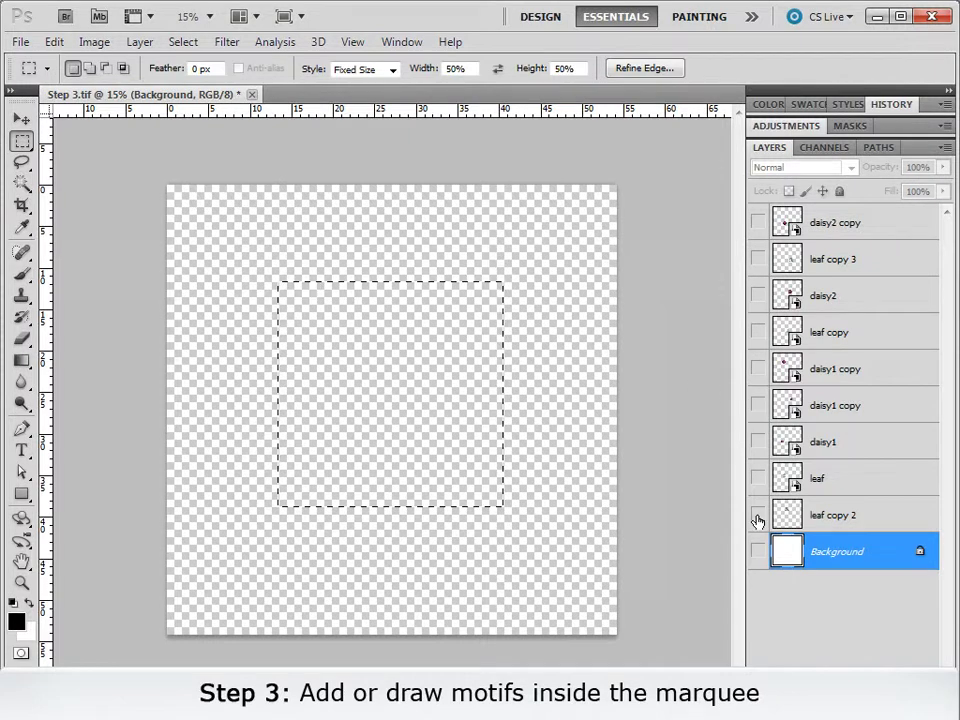
- Show the nine motif layers: leaf copy 2, leaf, daisy1, its copies, leaf copy, daisy2, leaf copy 3, daisy2 copy
click(757, 514)
click(757, 478)
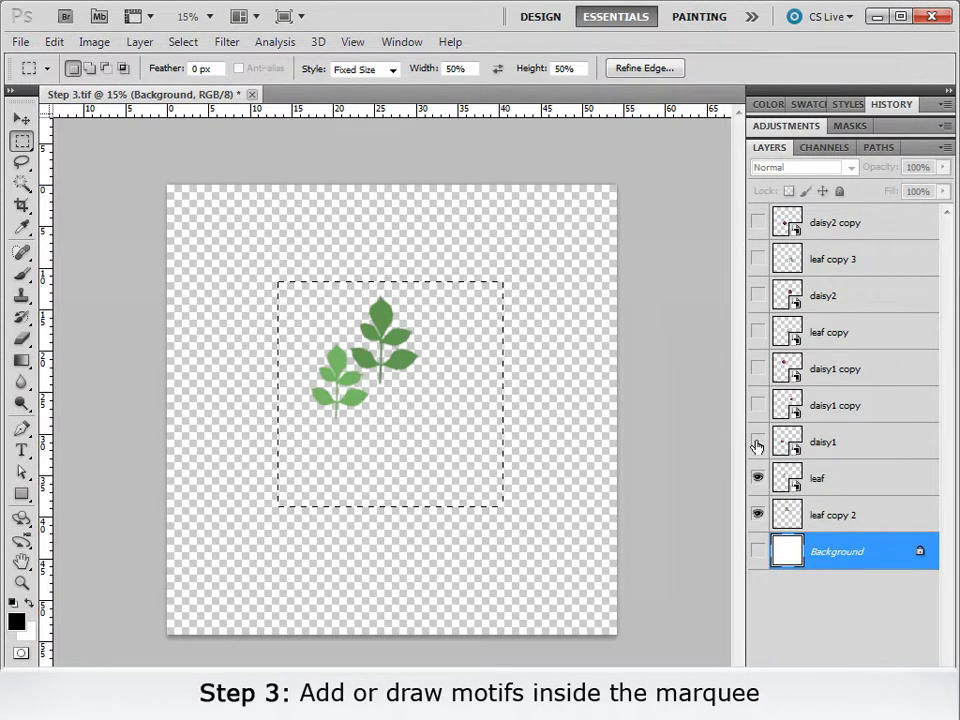
click(757, 441)
click(757, 405)
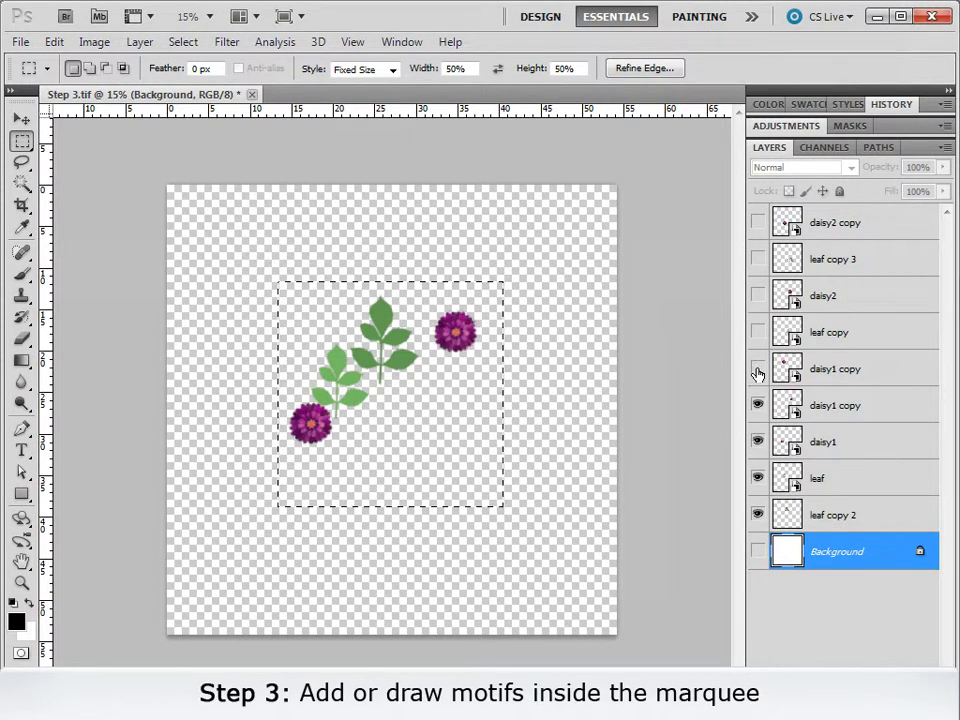
click(757, 368)
click(757, 332)
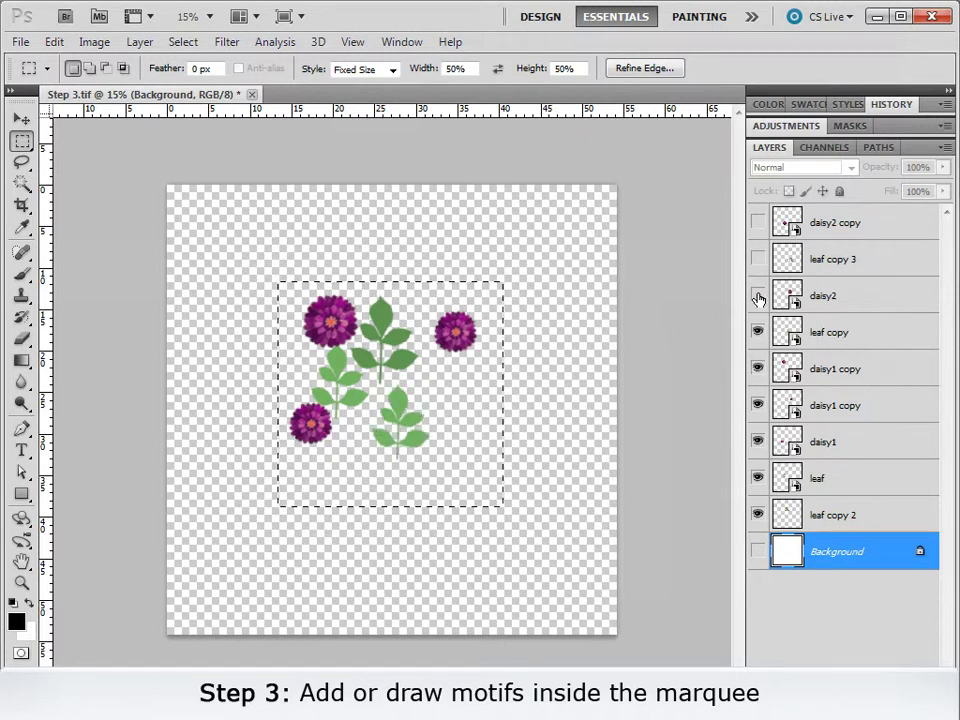
click(757, 295)
click(757, 259)
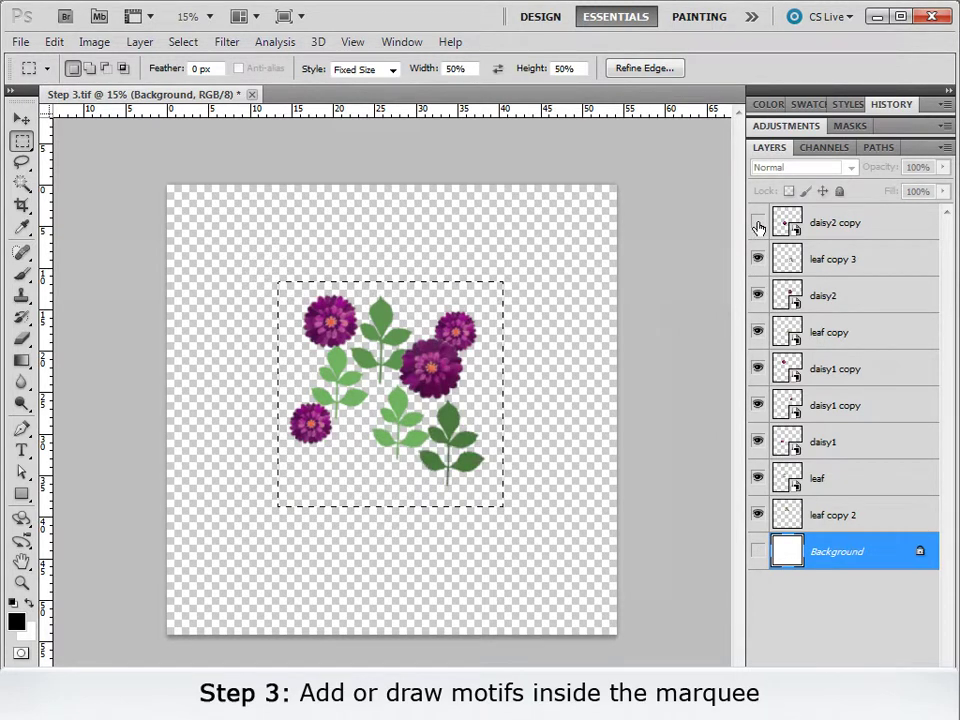
click(757, 223)
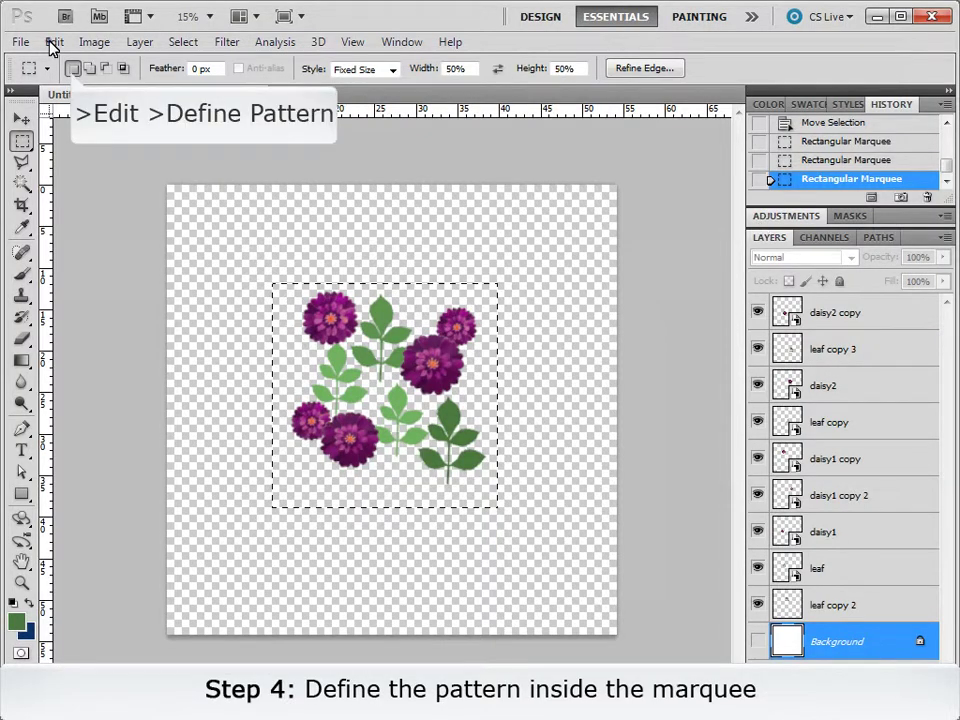
- Define the selected daisy-and-leaf arrangement as a pattern via Edit > Define Pattern
click(52, 43)
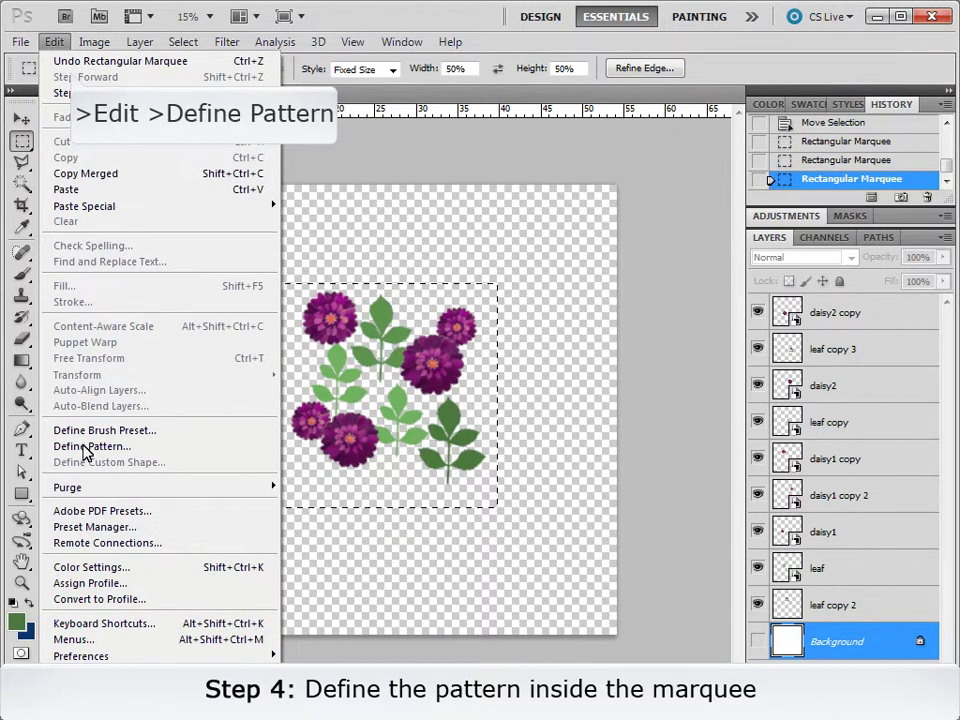
click(88, 447)
click(702, 380)
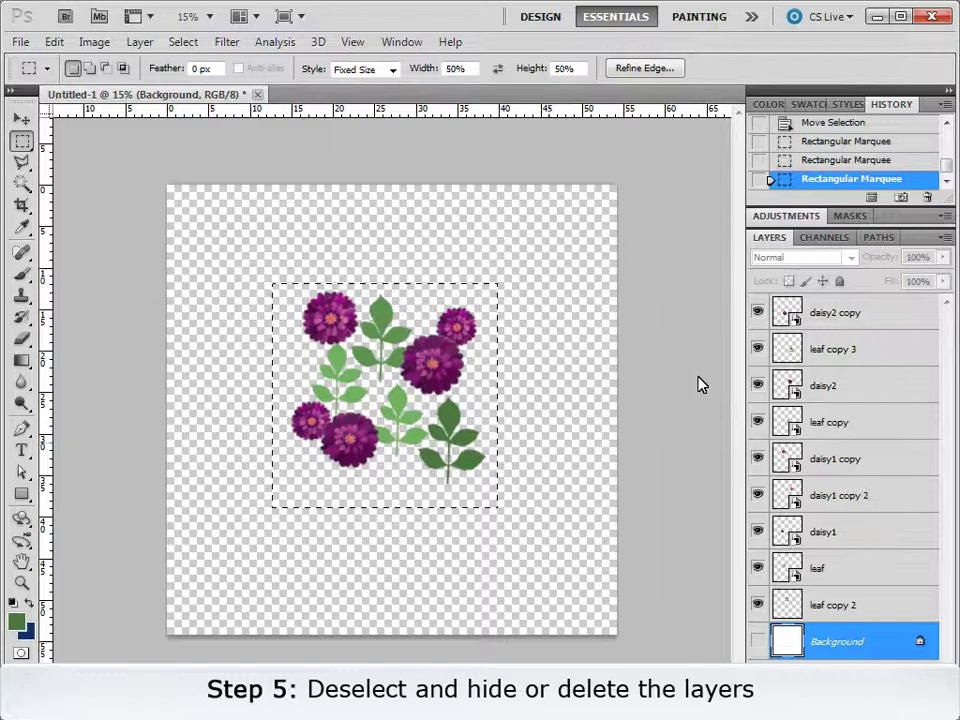
- Deselect and hide all nine daisy and leaf layers in one eye-column drag
click(186, 43)
click(186, 76)
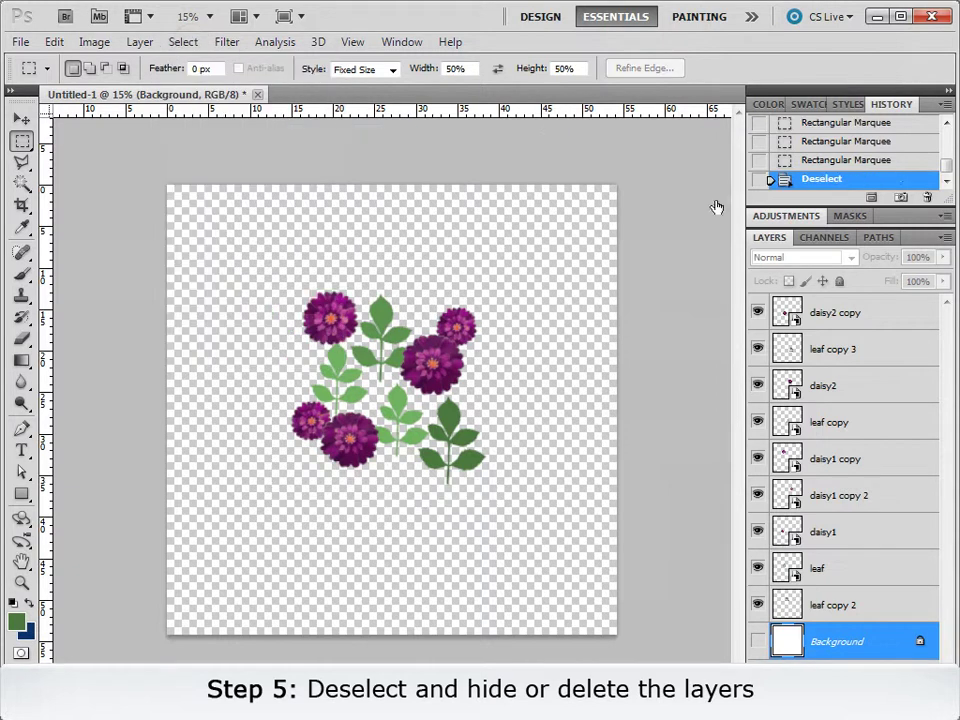
drag(757, 313, 760, 603)
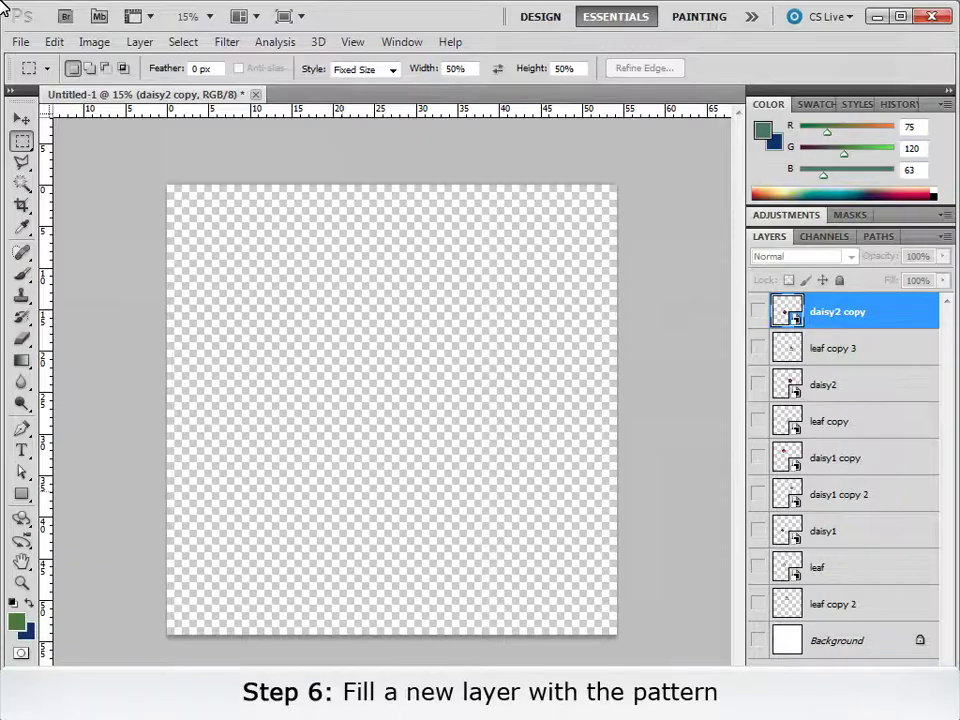
- Add a new empty layer, Layer 1
click(140, 47)
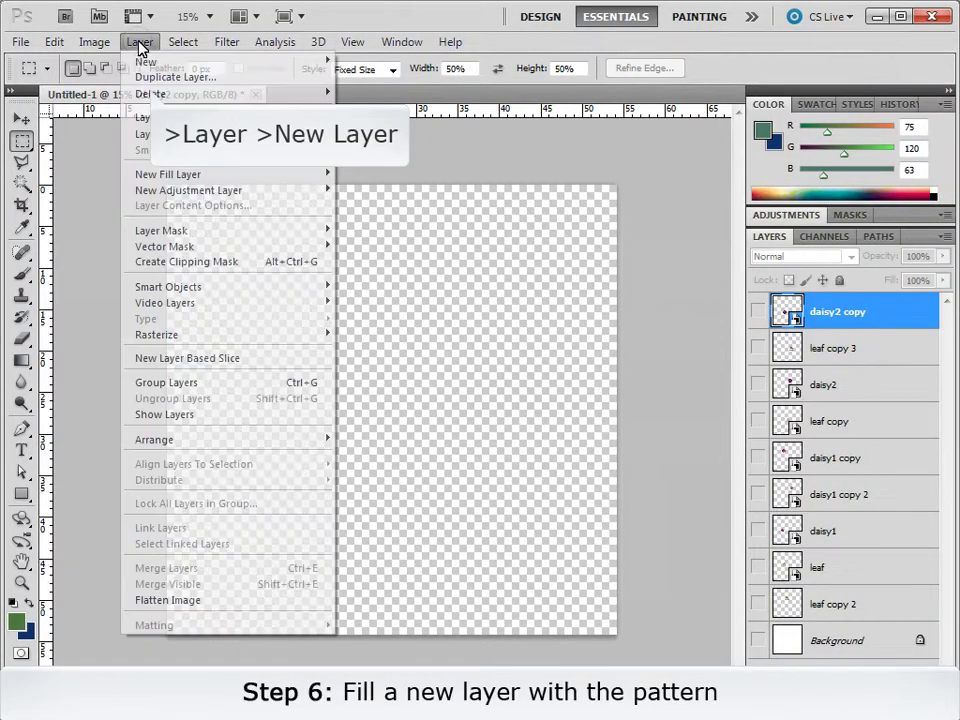
mouse_move(146, 62)
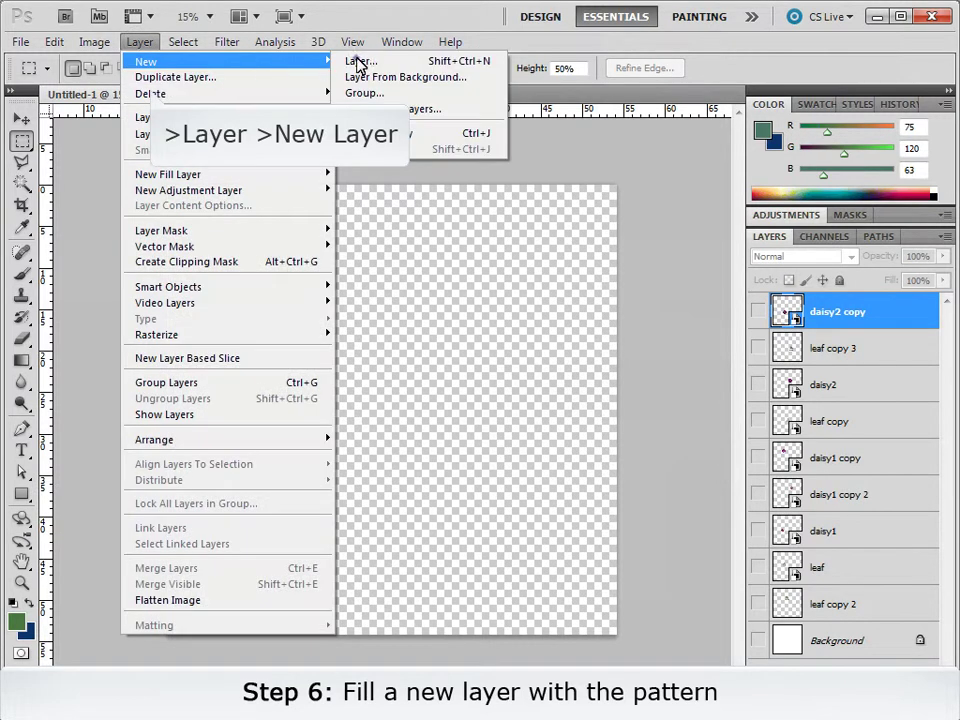
click(359, 62)
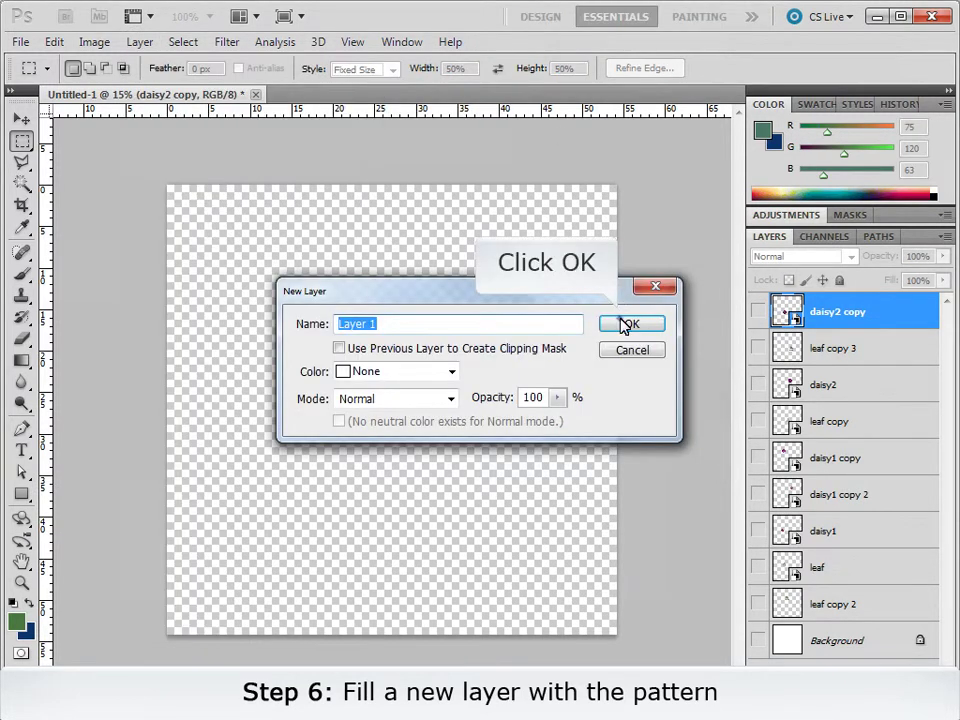
click(624, 324)
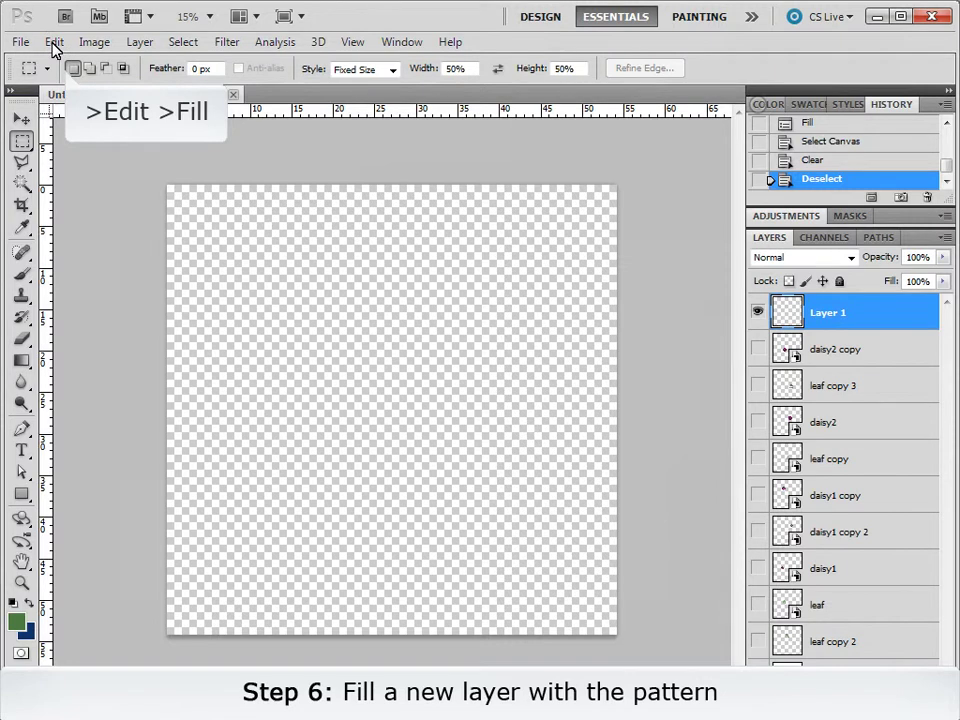
- Fill Layer 1 with the daisy custom pattern
click(54, 44)
click(76, 289)
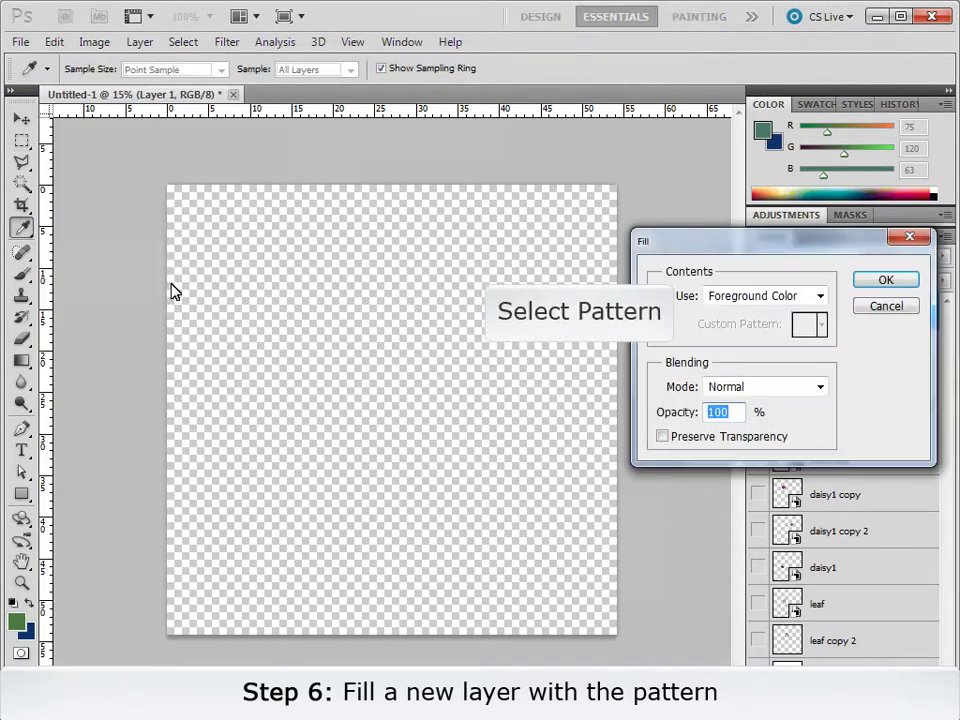
click(820, 297)
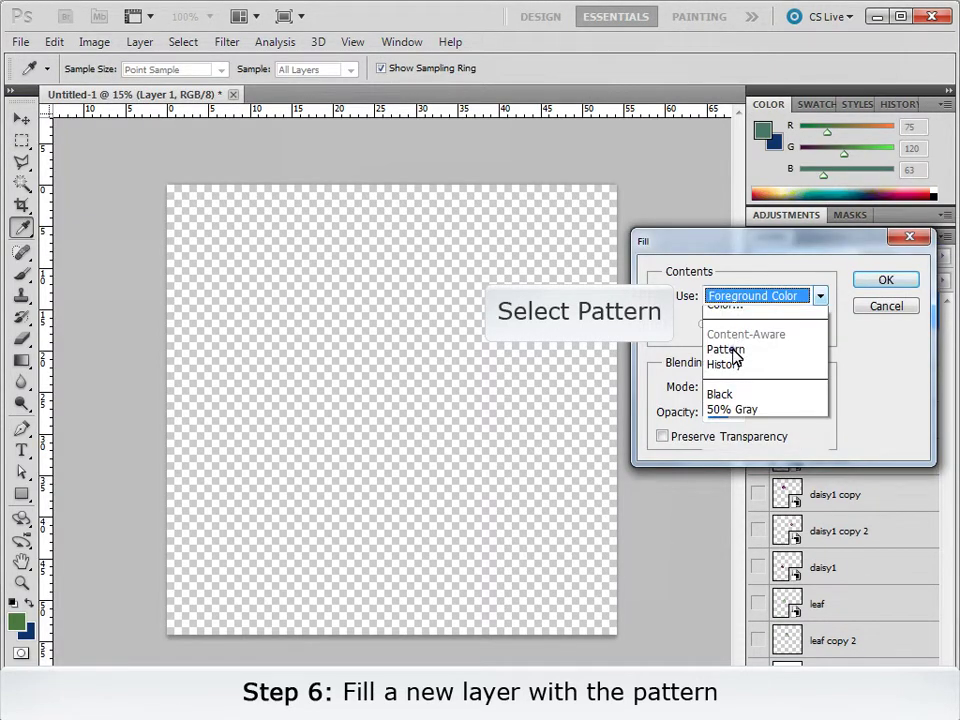
click(735, 352)
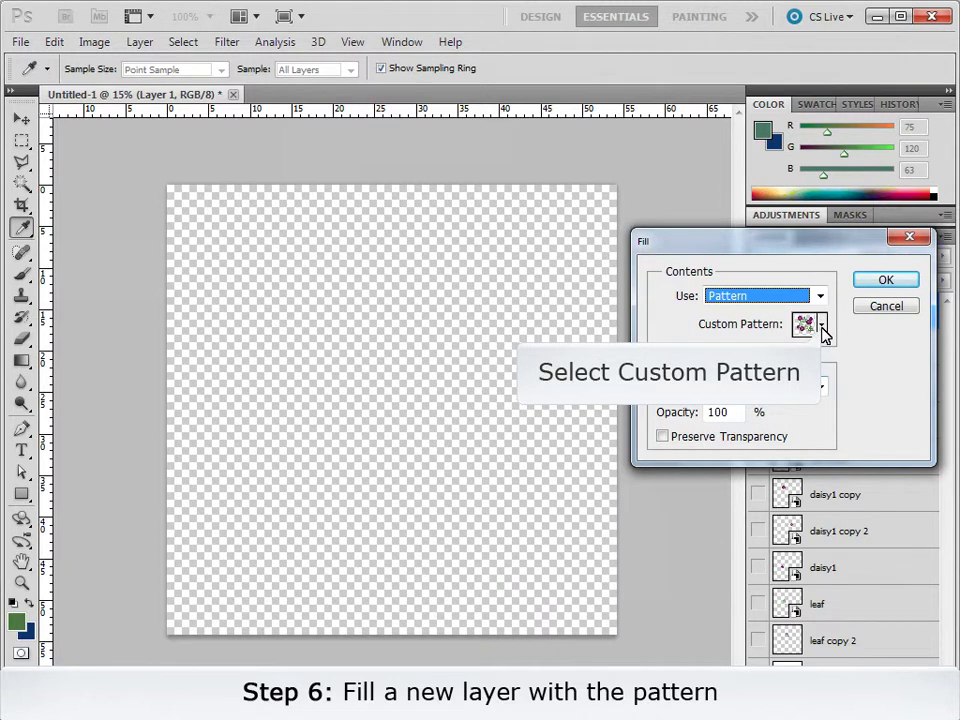
click(821, 327)
click(717, 366)
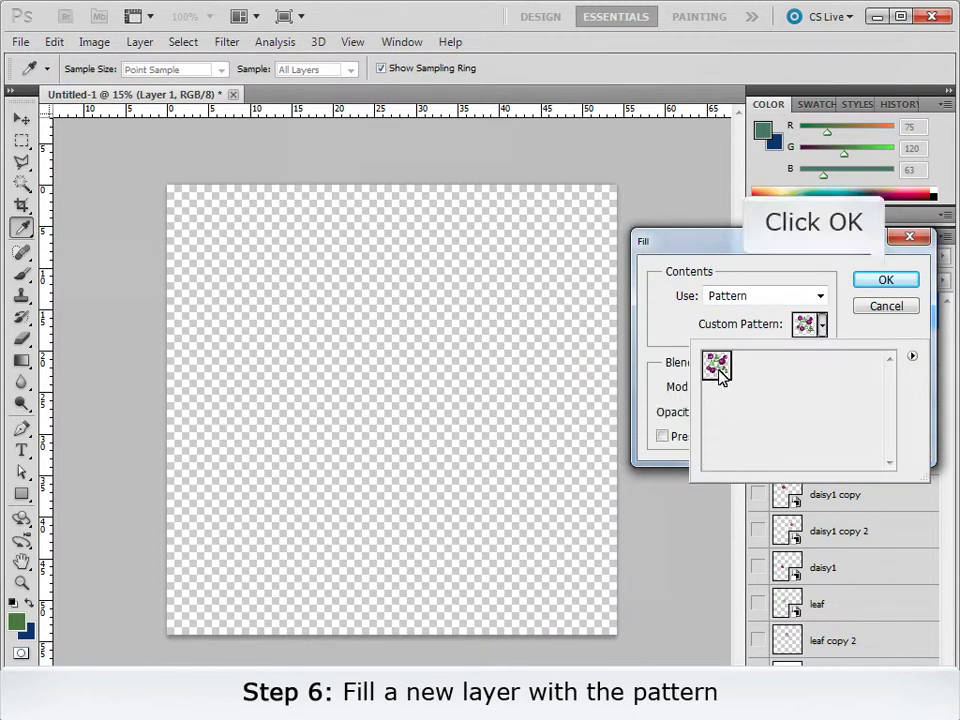
click(868, 284)
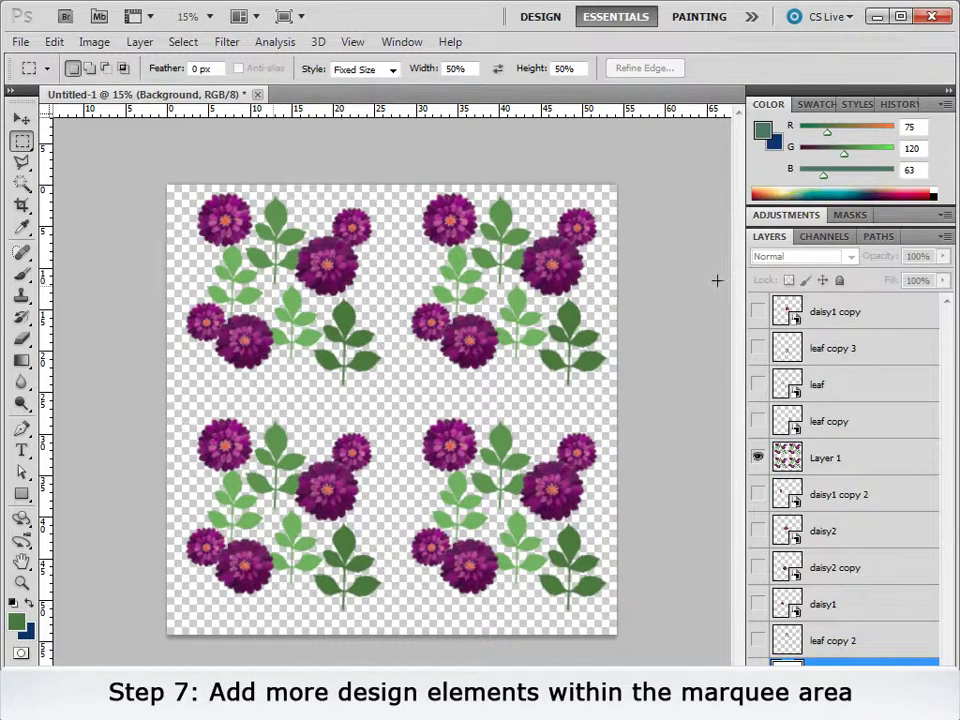
- Place a 50% marquee over the centre and show leaf copy, leaf, leaf copy 3 and daisy1 copy
click(273, 286)
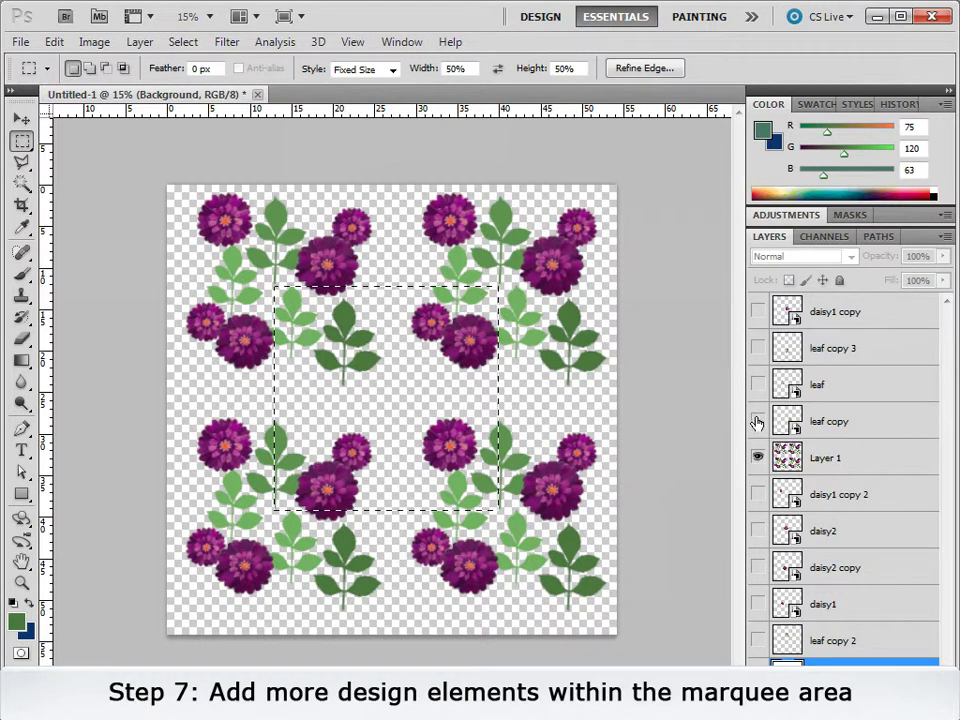
click(757, 421)
click(757, 384)
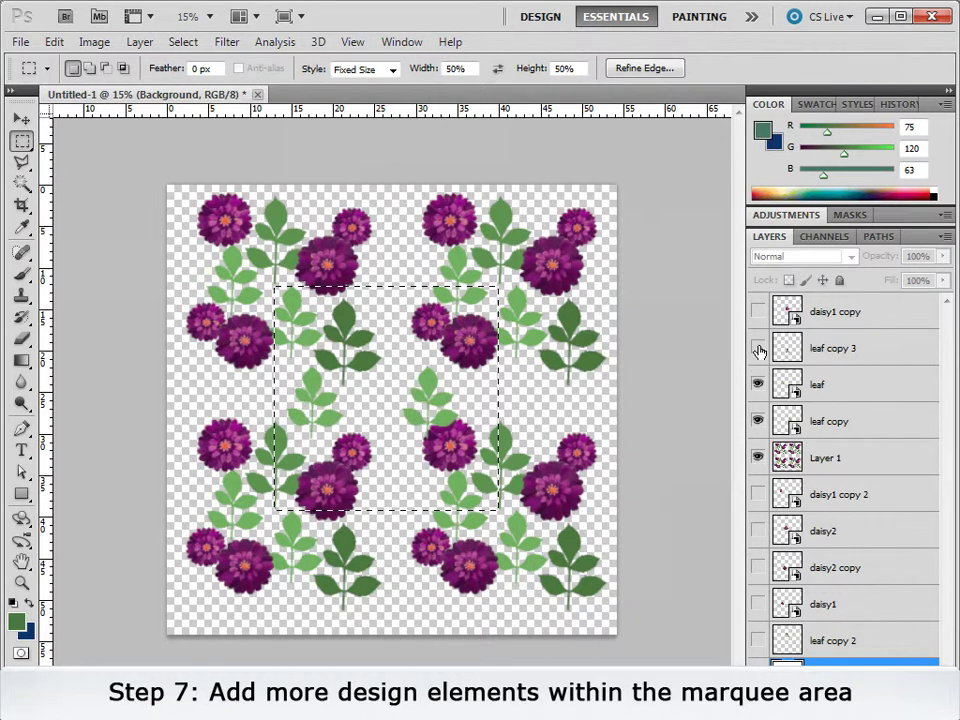
click(757, 348)
click(757, 311)
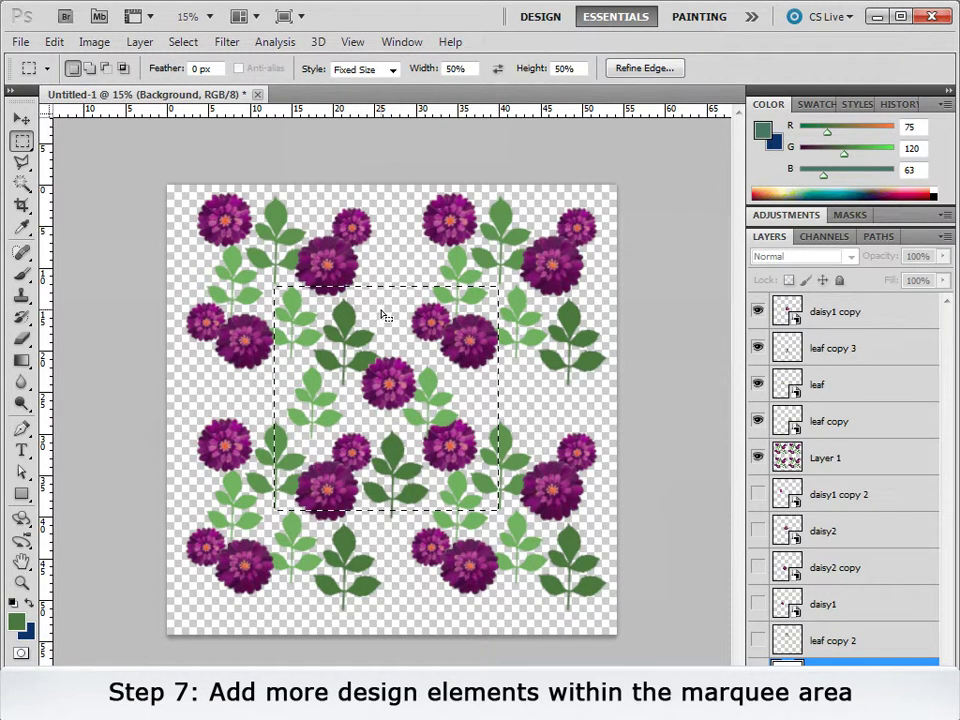
key(shift+Down)
key(shift+Down)
key(shift+Down)
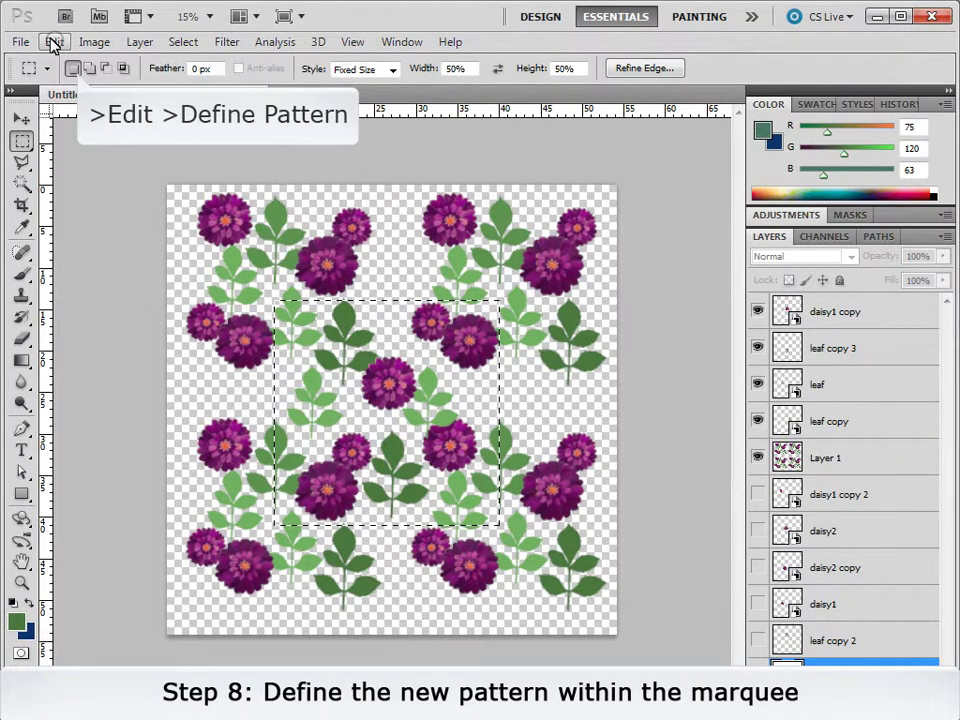
- Save the centre arrangement as a second pattern
click(54, 44)
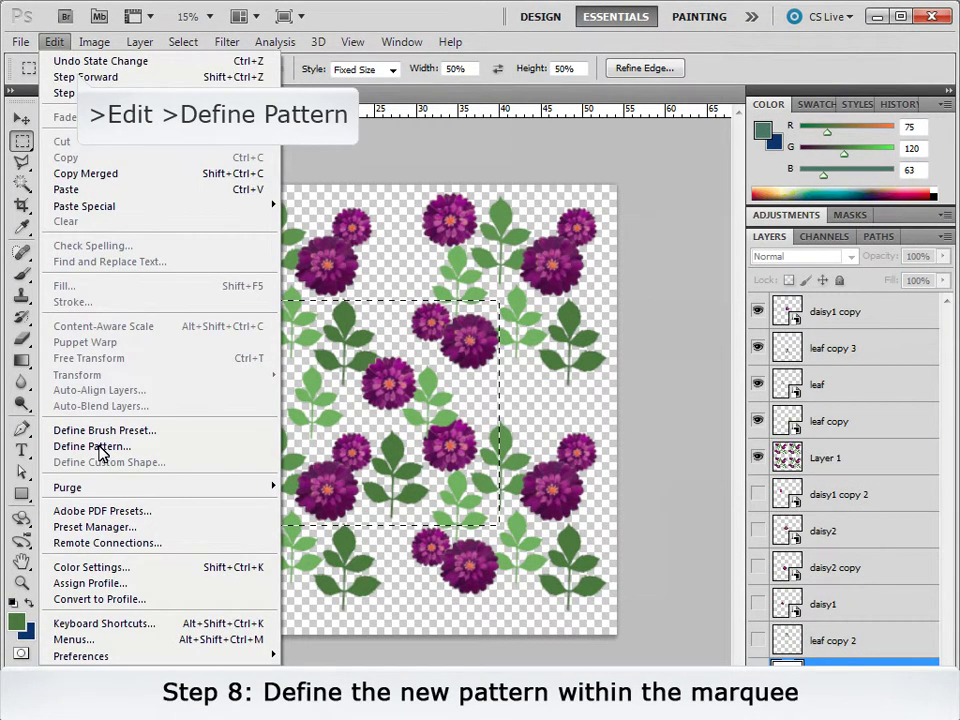
click(95, 445)
click(692, 383)
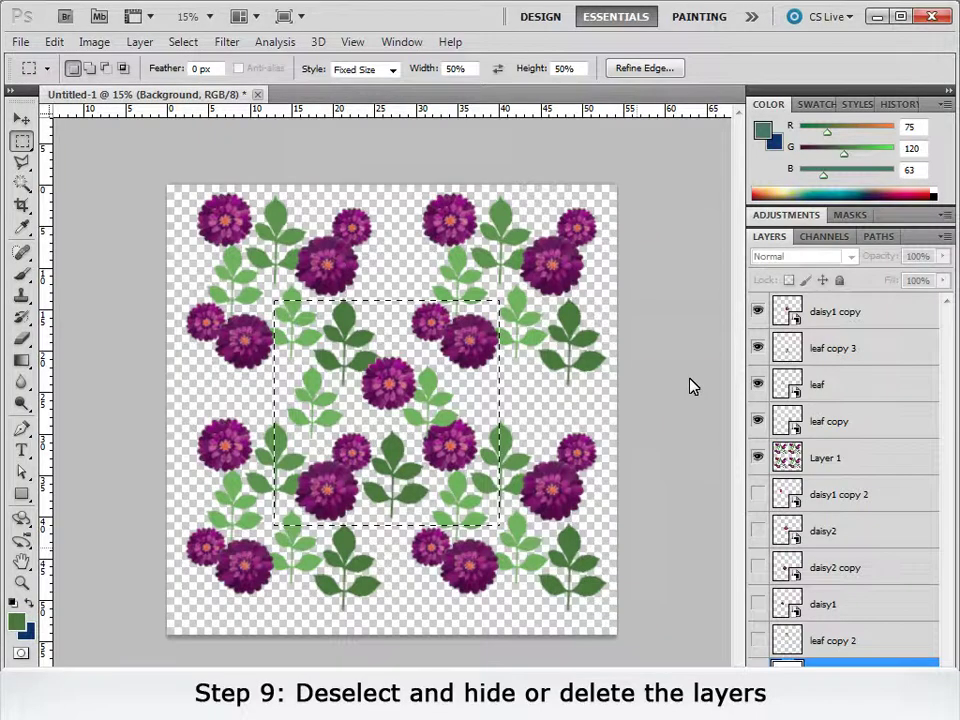
- Deselect and hide the daisy1 copy, leaf copy 3, leaf and leaf copy layers
click(182, 43)
click(190, 77)
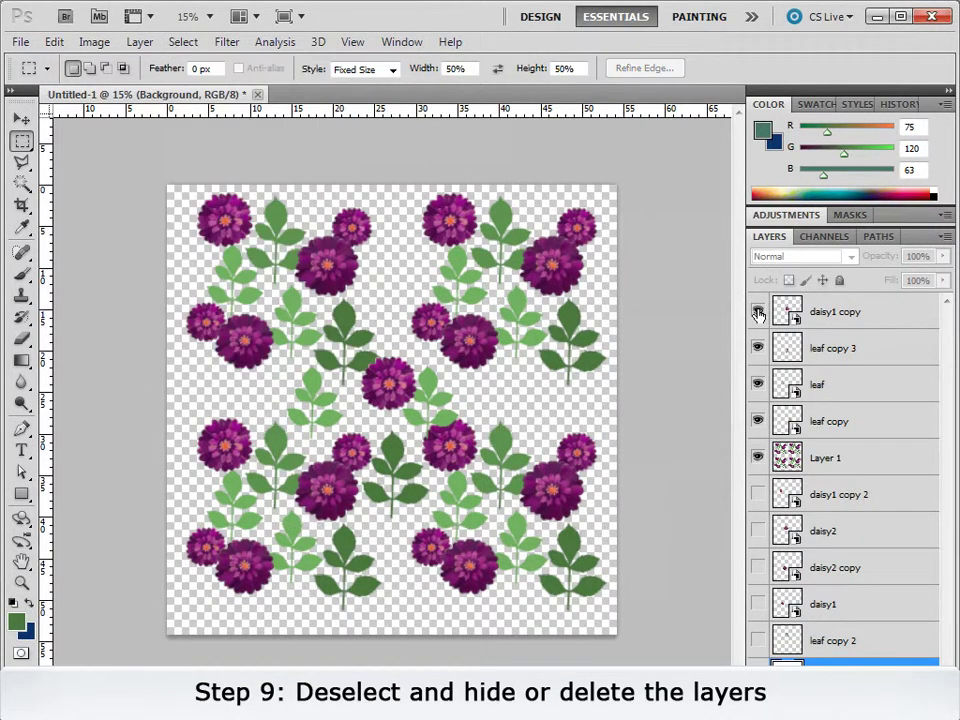
click(758, 313)
click(758, 349)
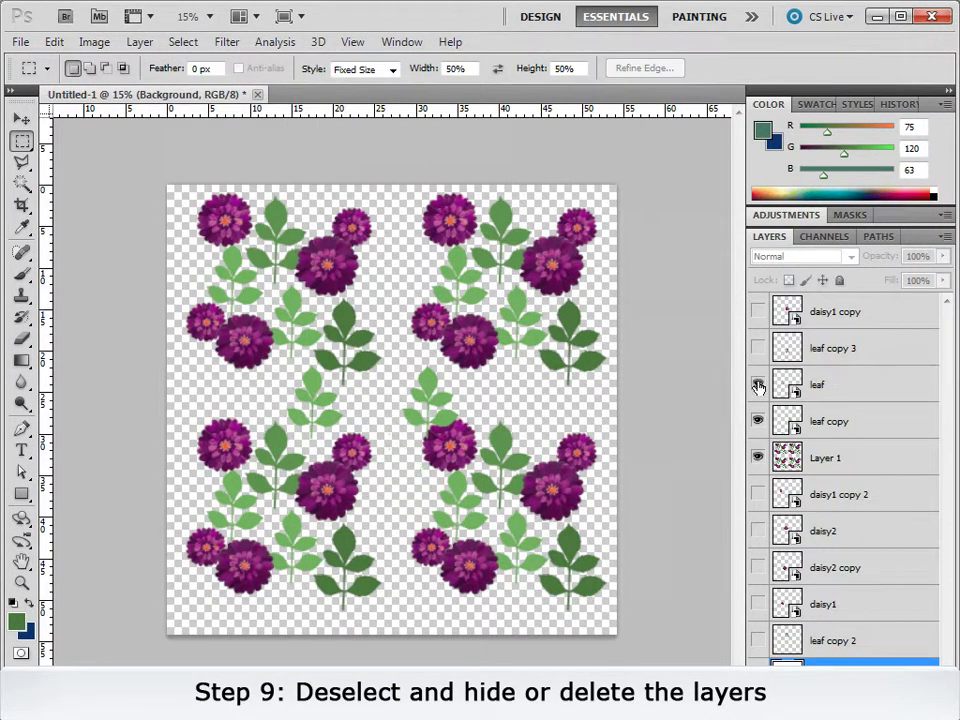
click(758, 385)
click(758, 421)
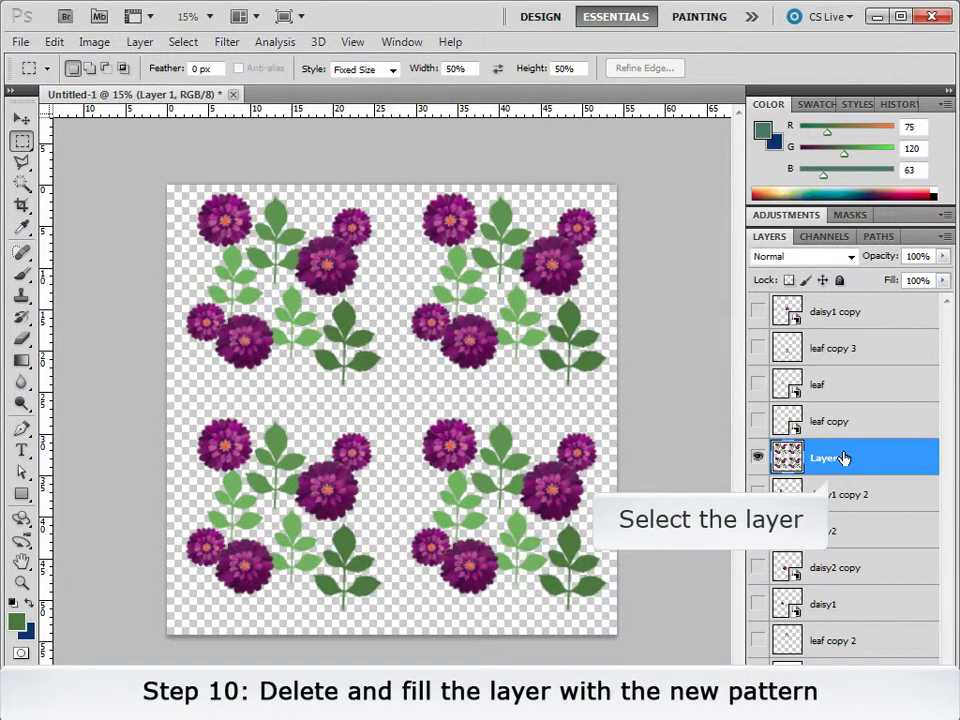
- Select all and delete everything on Layer 1
click(181, 43)
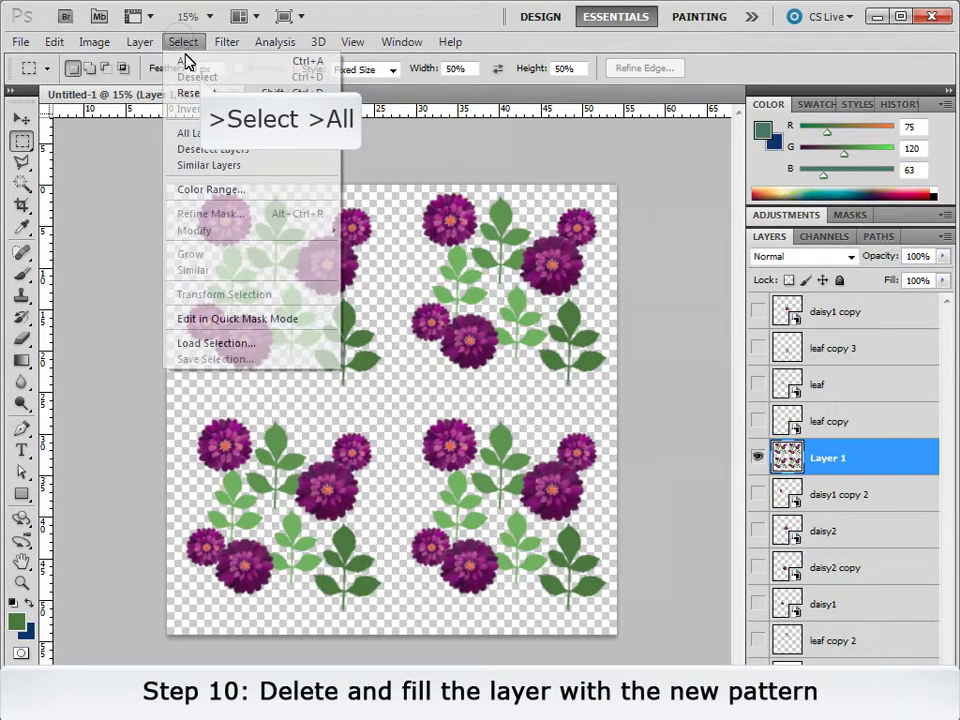
click(186, 62)
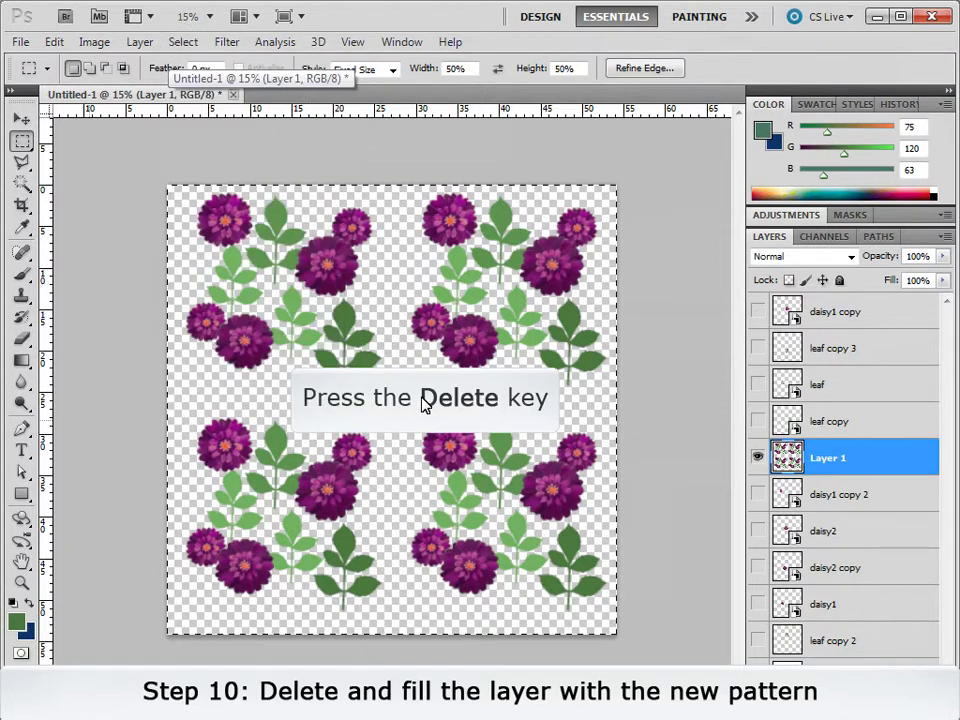
key(Delete)
- Fill Layer 1 with the second custom pattern
click(54, 42)
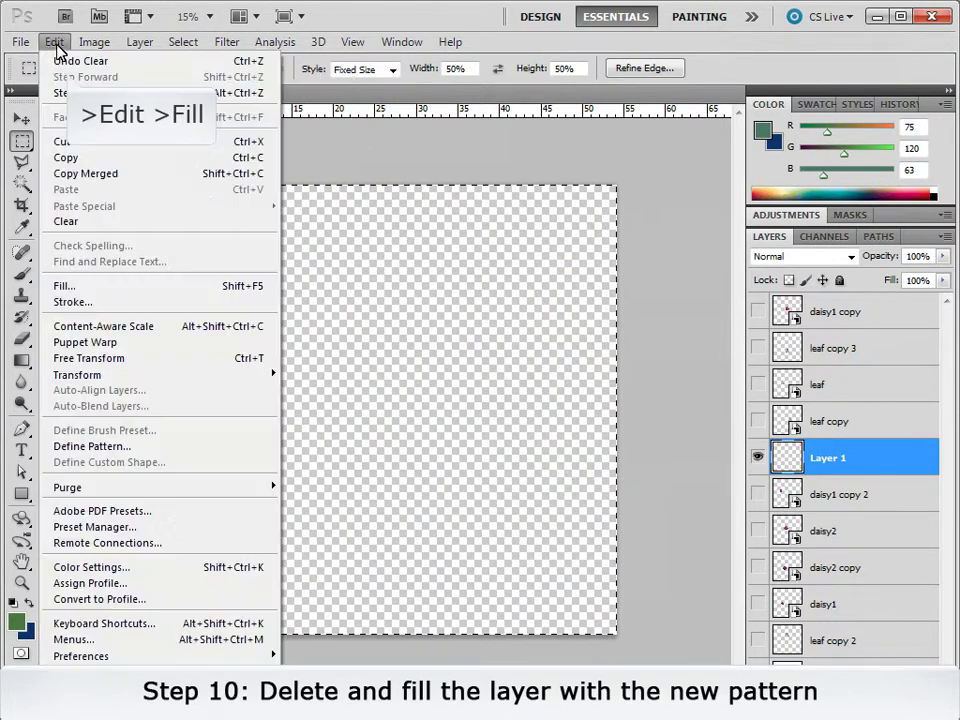
click(75, 283)
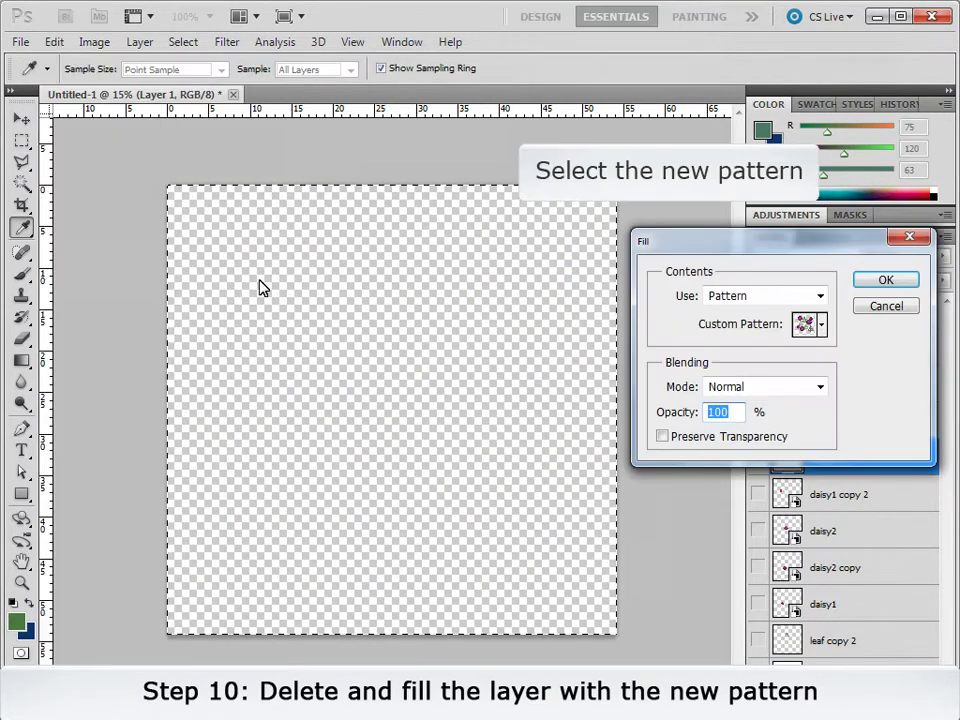
click(822, 325)
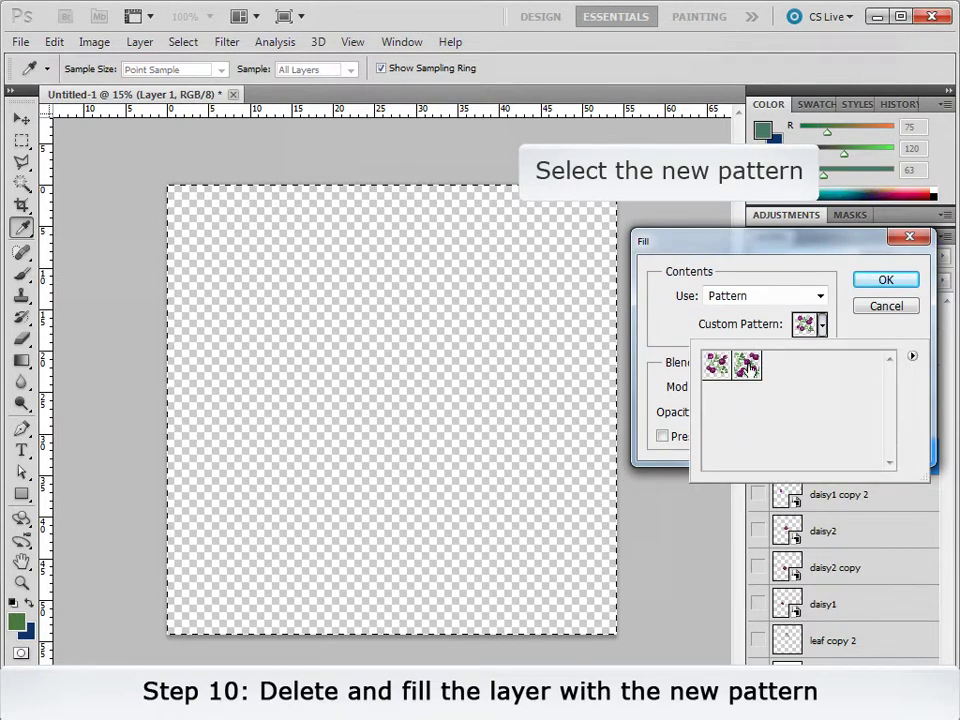
click(748, 366)
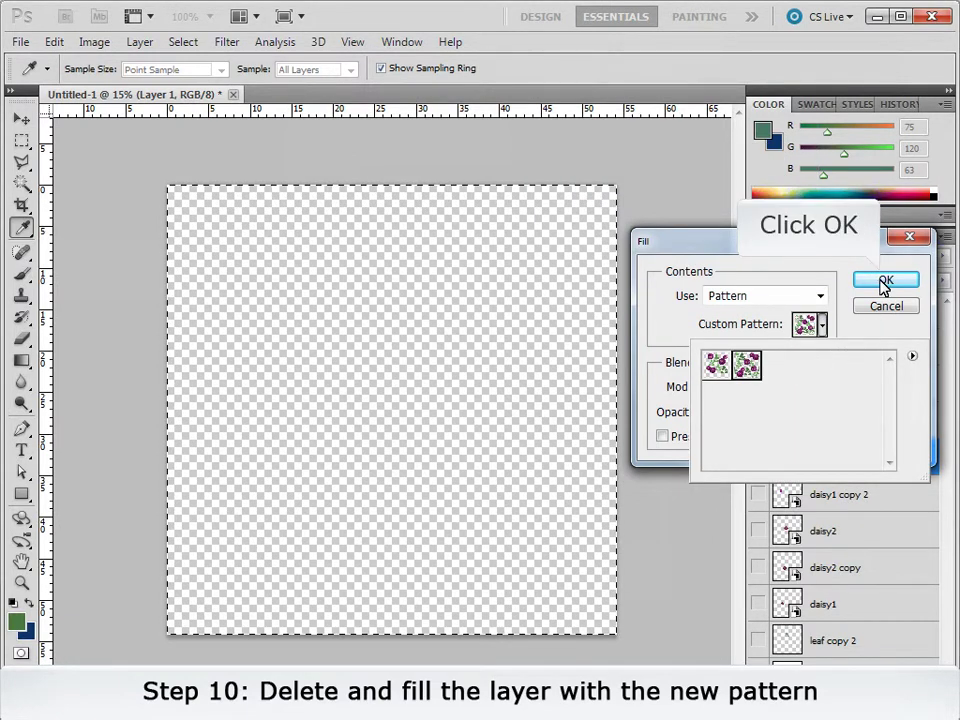
click(884, 283)
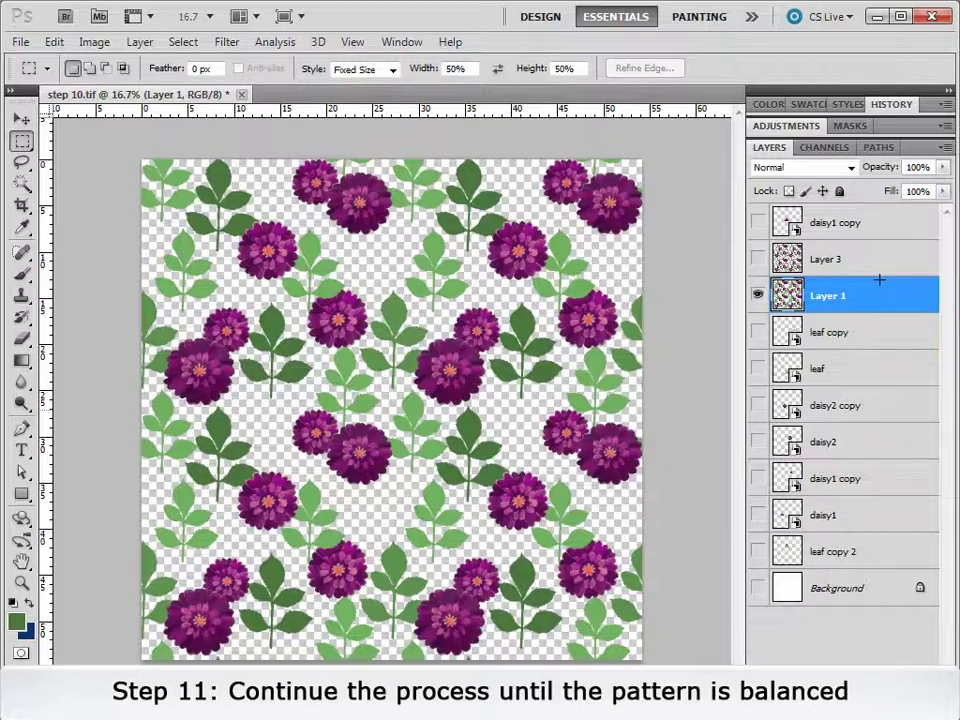
- Select the central square and show the leaf copy and leaf layers
click(322, 347)
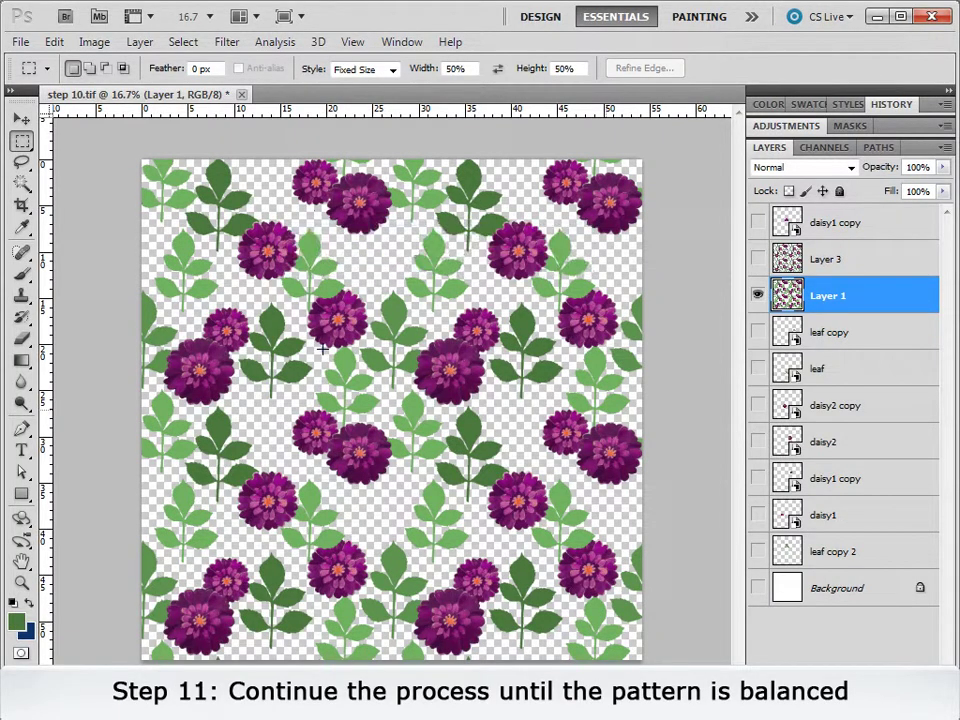
click(757, 332)
click(757, 369)
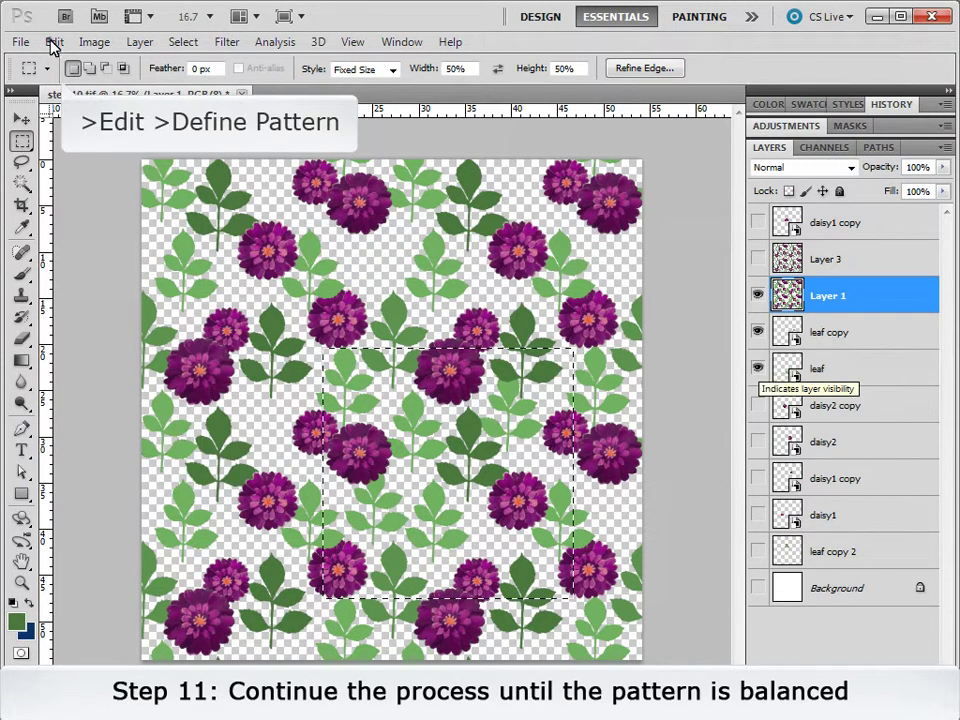
- Define the central square as a third pattern, then hide leaf copy again
click(54, 42)
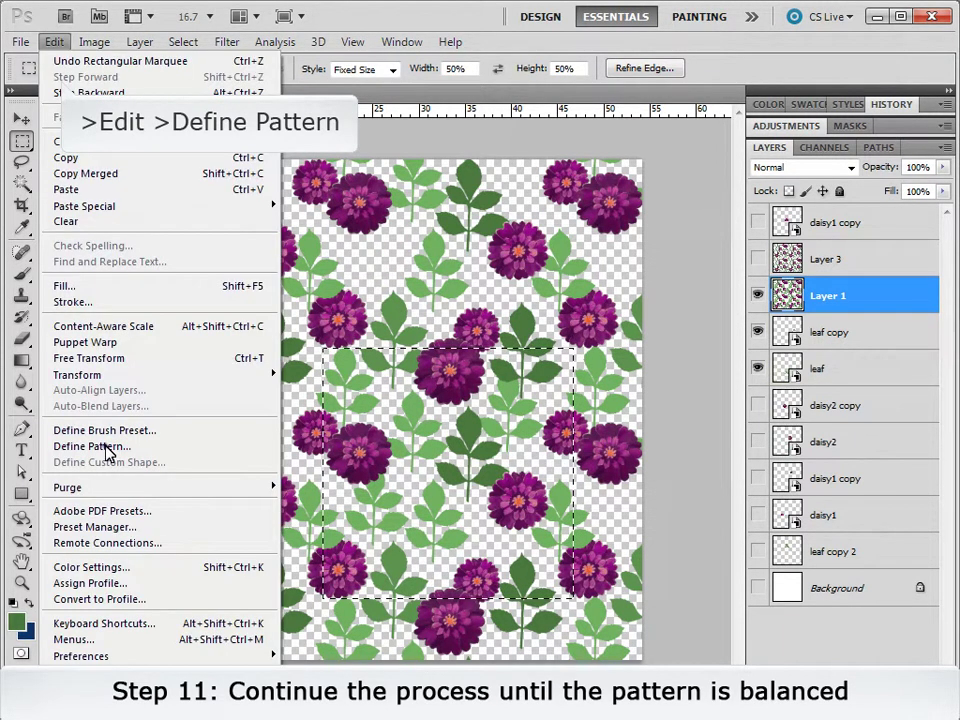
click(106, 447)
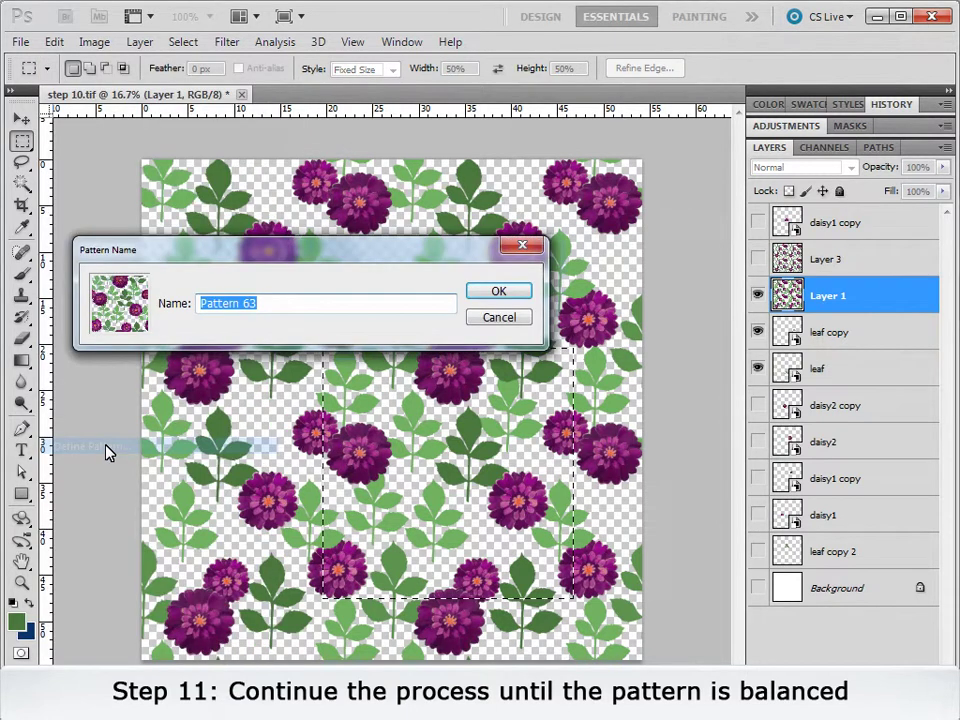
click(492, 294)
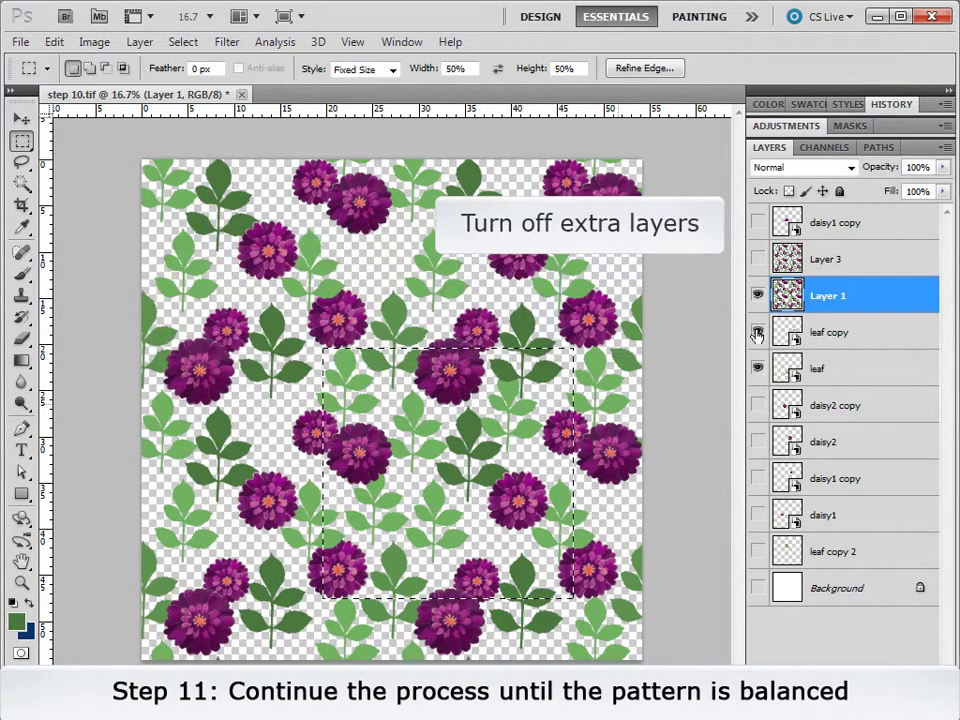
click(758, 332)
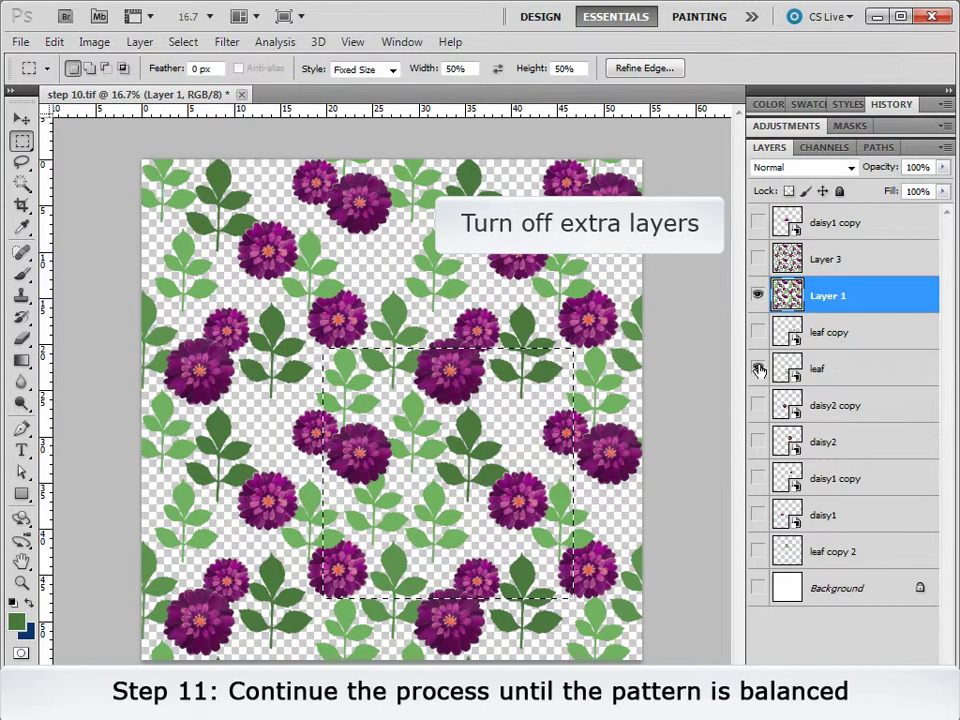
- Select the whole canvas and delete Layer 1's existing contents
click(182, 43)
click(184, 61)
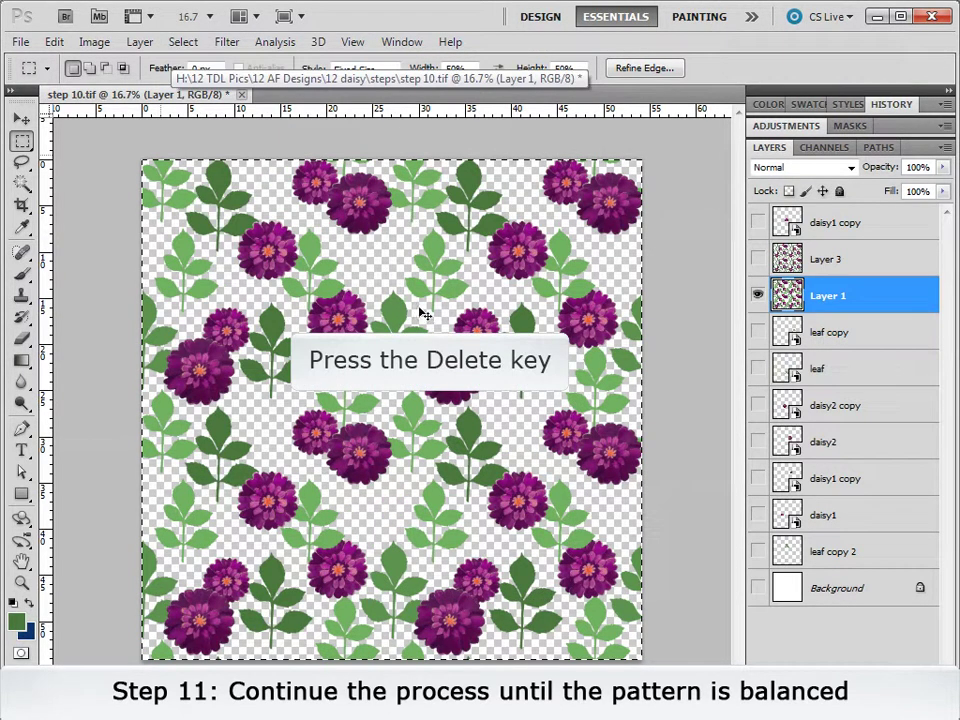
key(Delete)
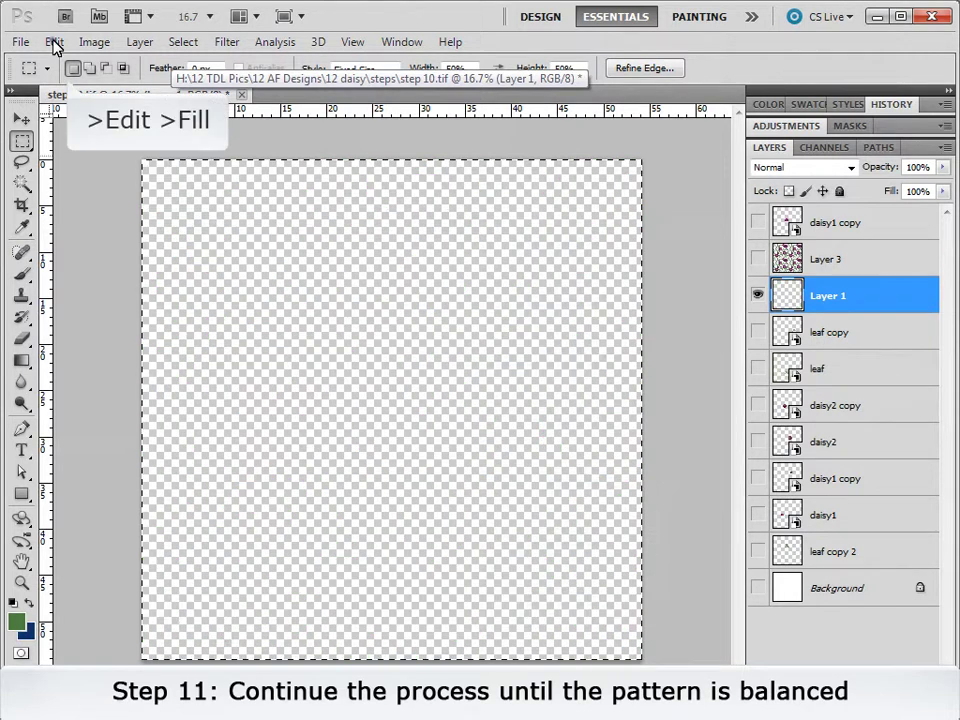
- Fill Layer 1 with the newest saved custom pattern, then deselect
click(50, 41)
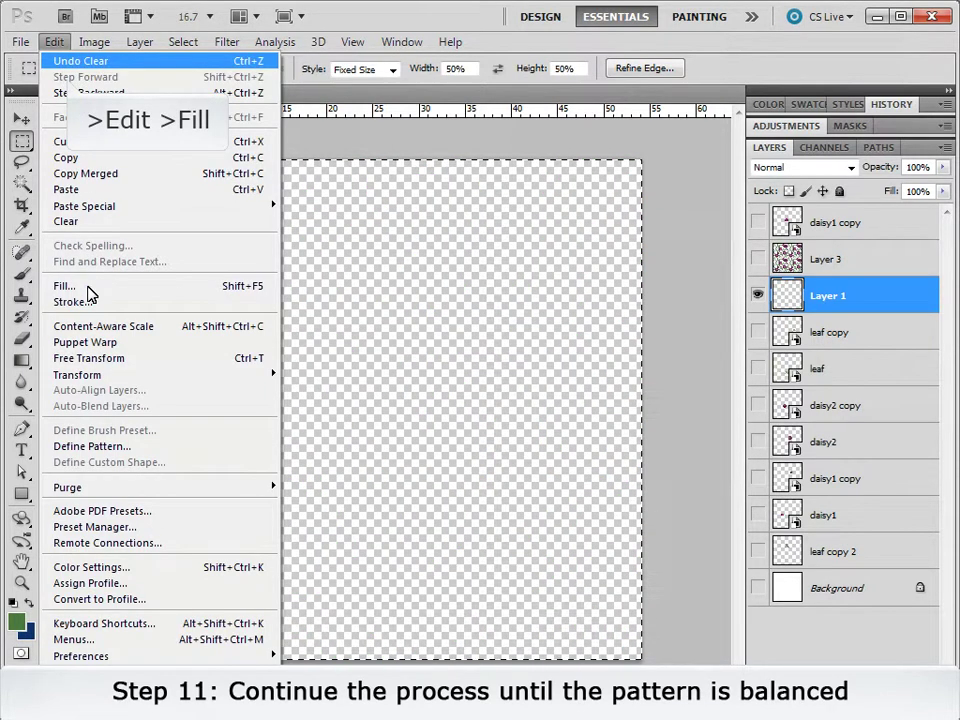
click(64, 286)
click(609, 236)
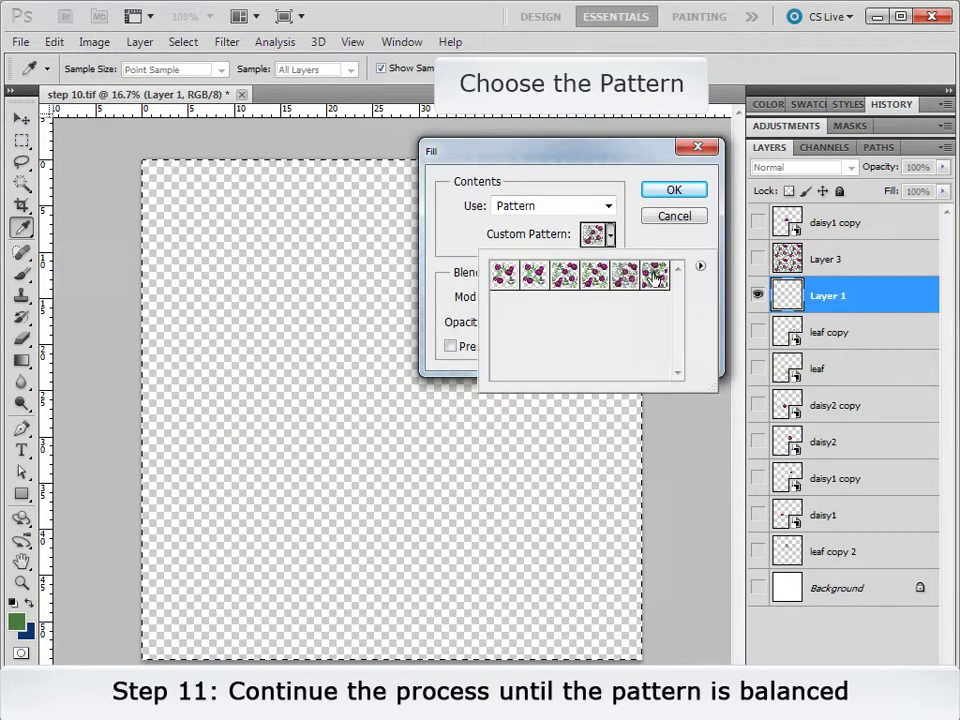
click(656, 277)
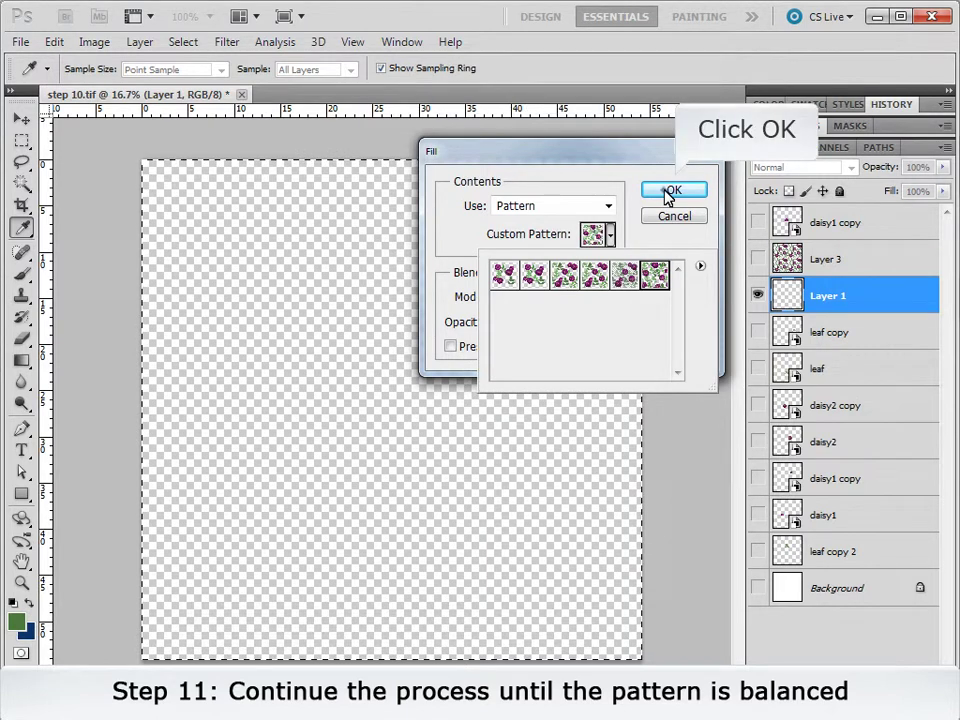
click(668, 190)
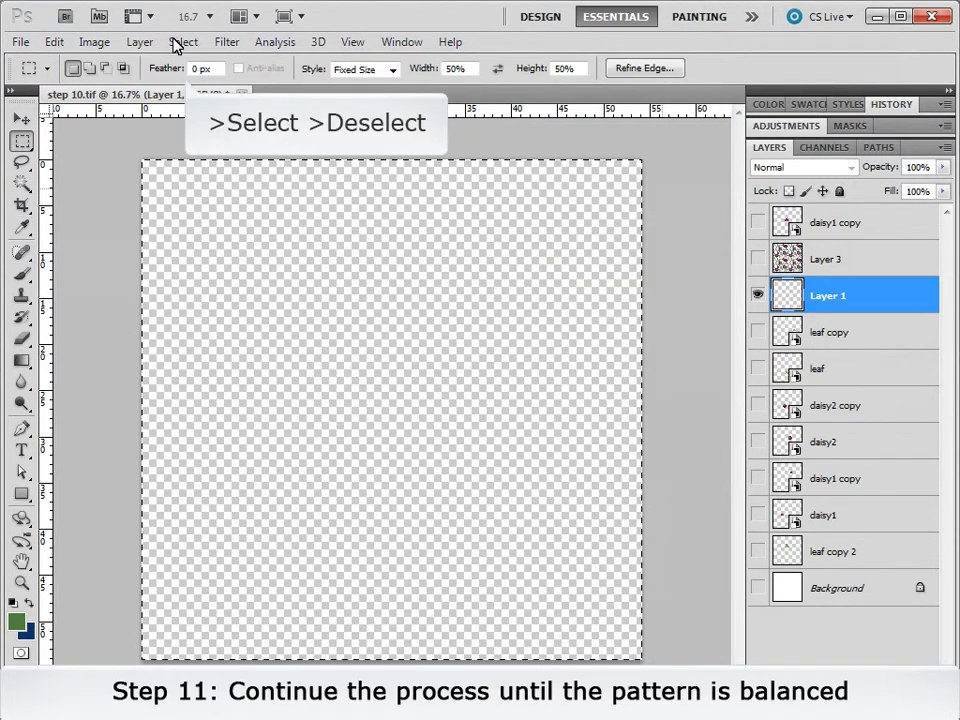
click(178, 43)
click(186, 78)
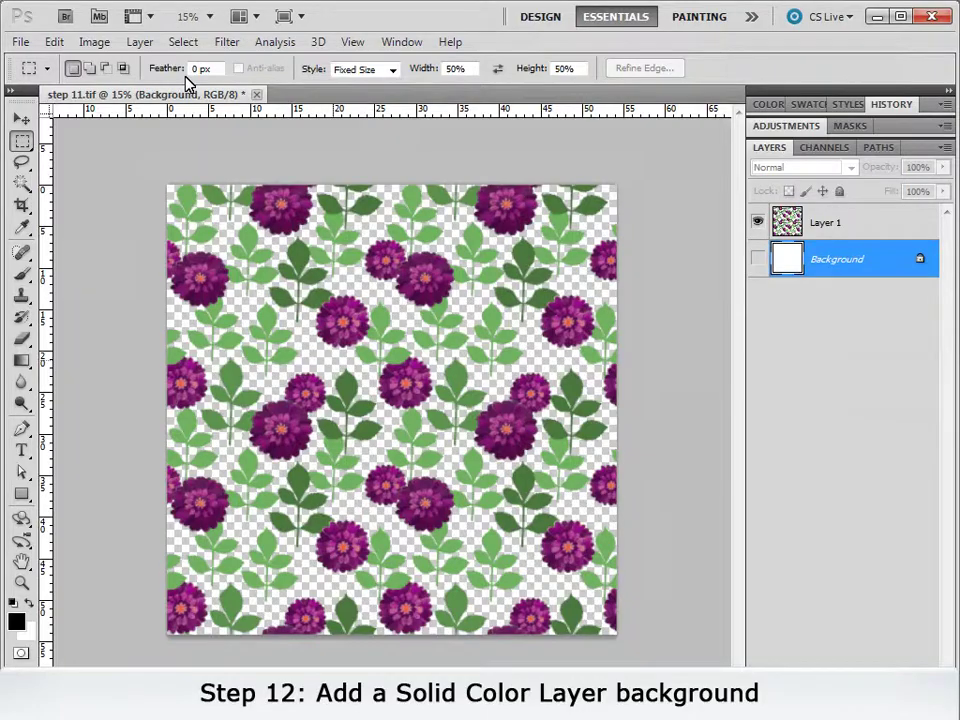
- Add a Color Fill 1 solid-color layer in dark plum #381632
click(139, 42)
mouse_move(168, 174)
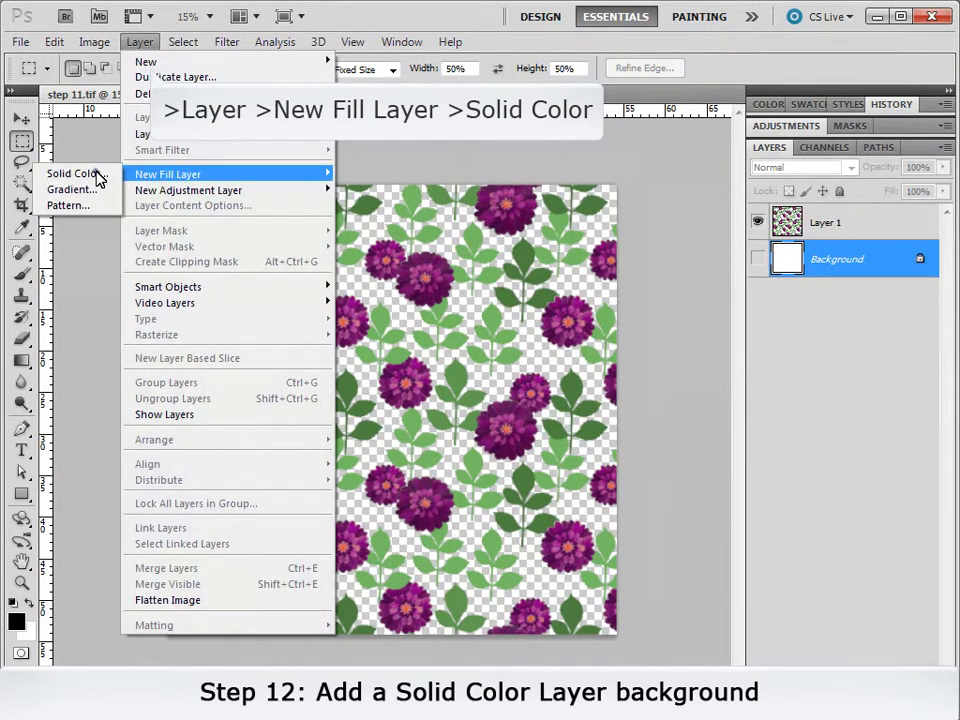
click(97, 176)
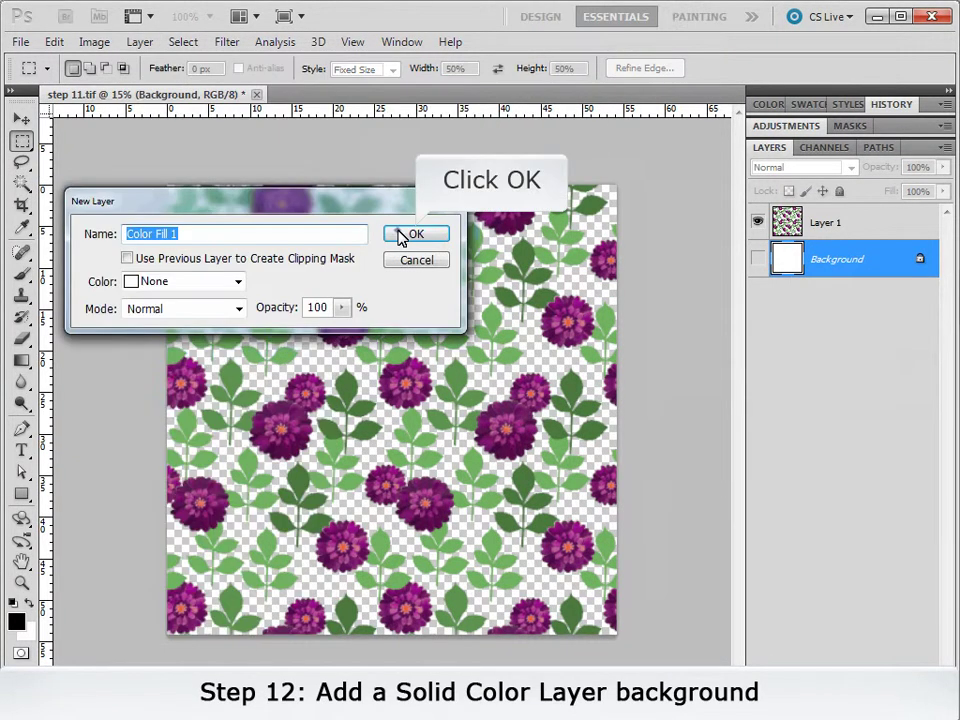
click(415, 234)
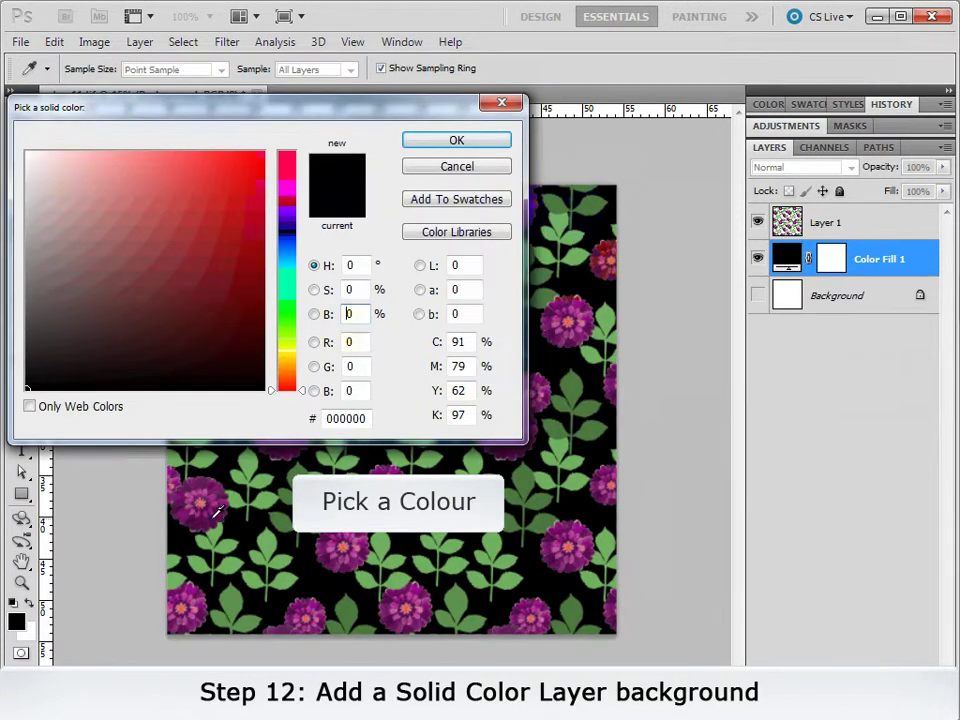
click(217, 512)
click(184, 326)
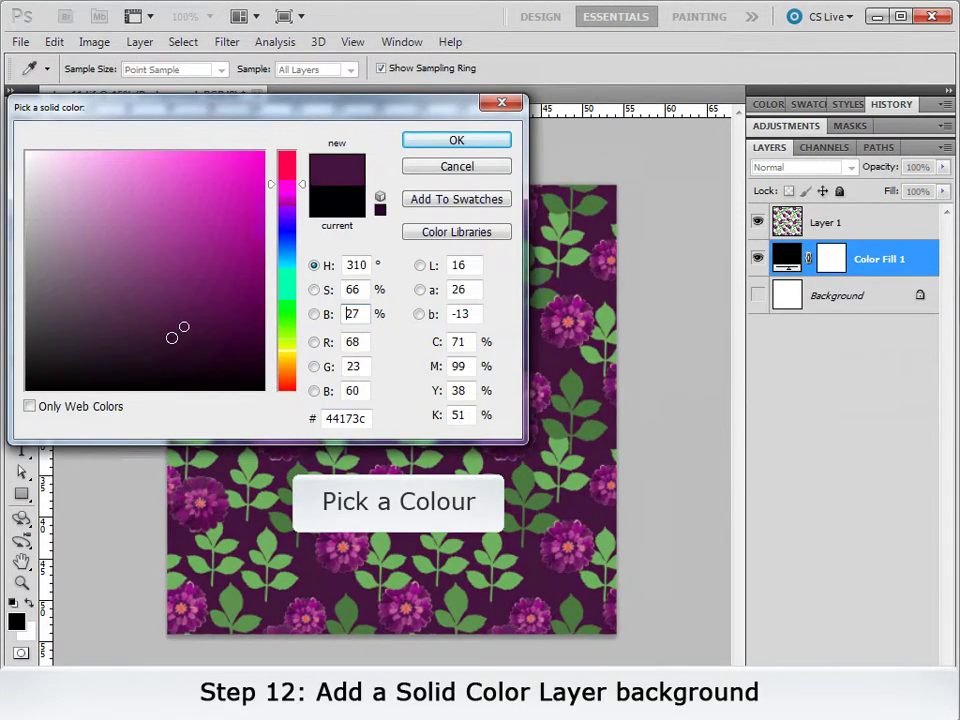
click(172, 337)
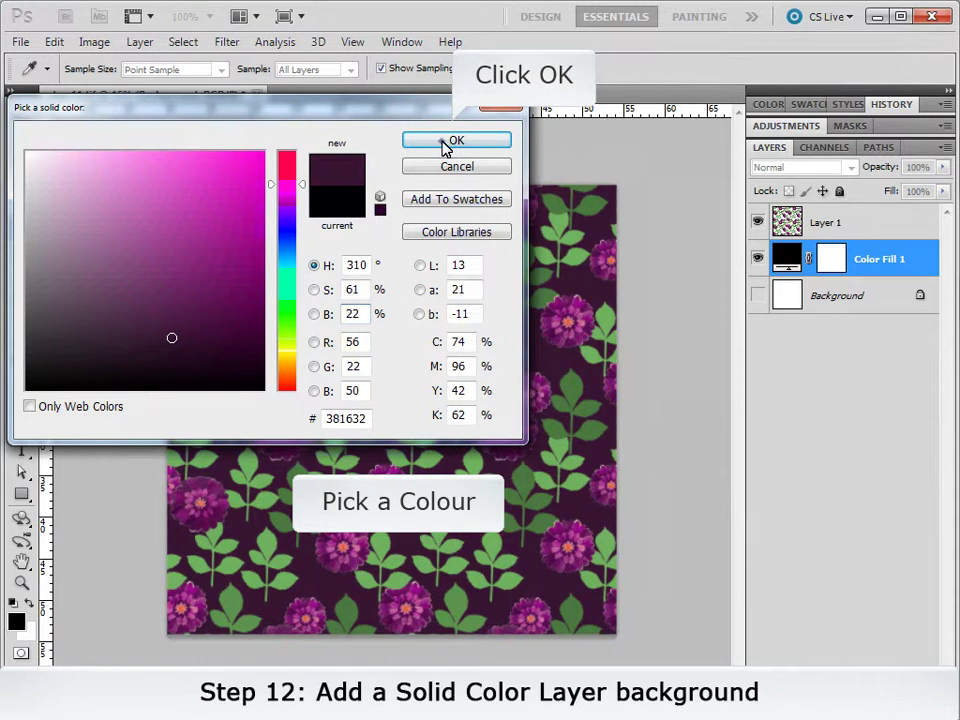
click(446, 141)
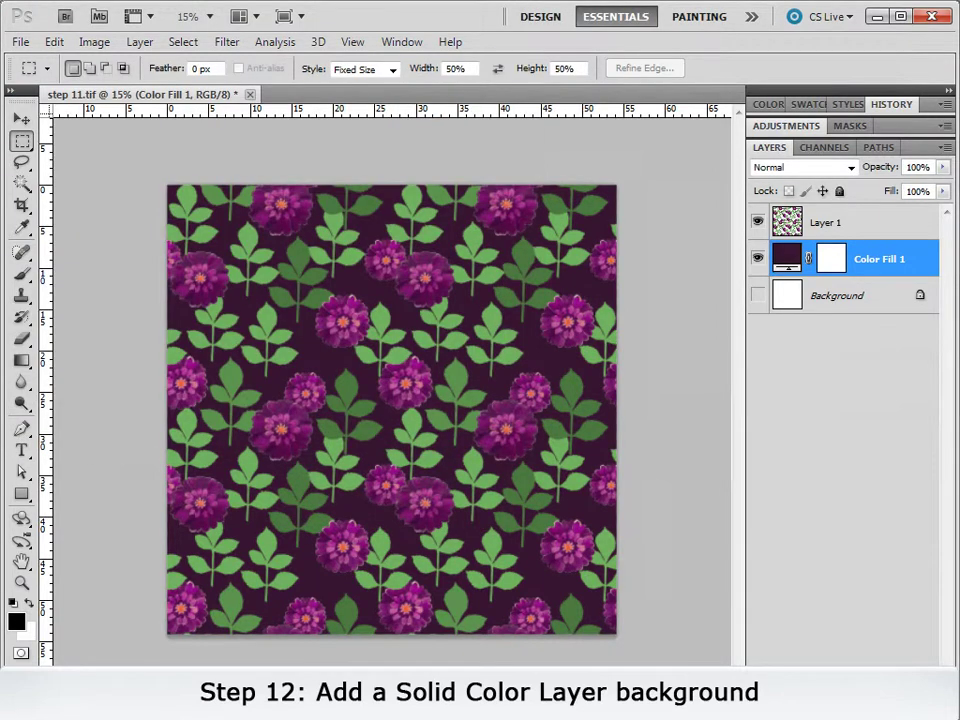